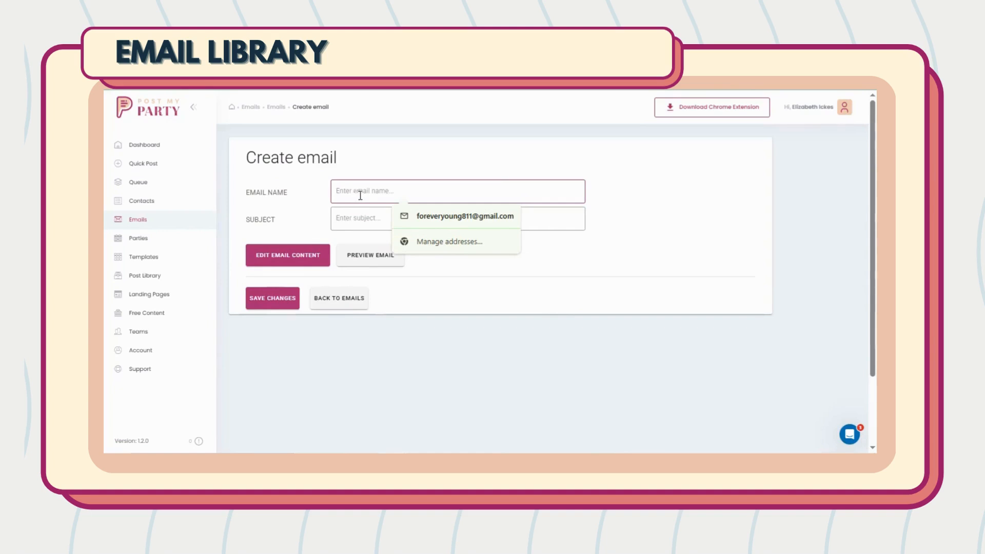
- Name the new email "Spring Catalog #3" and set its subject to "Cool tone shades for Spring!"
text(Sprin)
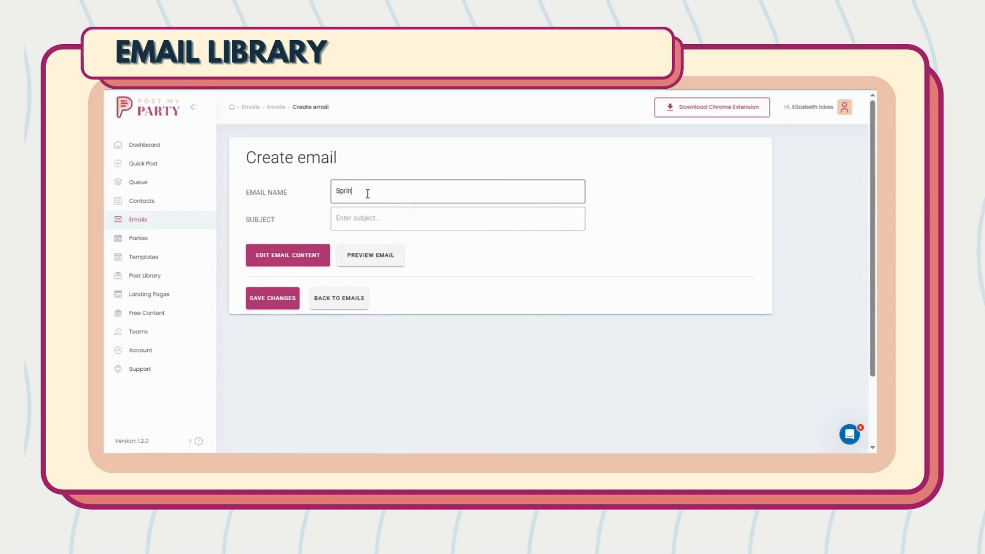
text(g Caralog #3)
click(343, 221)
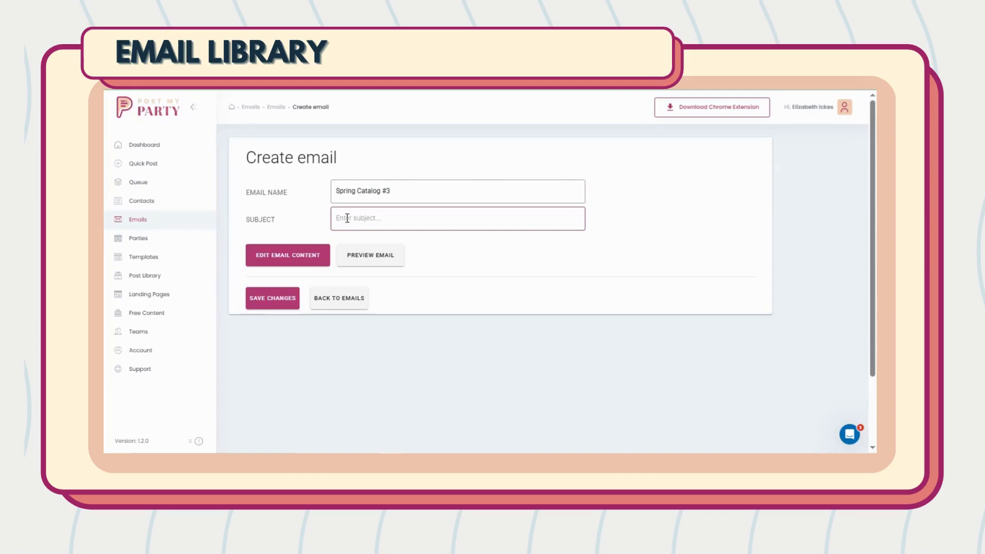
text(Cool Tone shades for Spring!)
- Add an image block to the email content and upload Black White Wedding Initial Name A R Modern Monogram Logo.png into it
click(286, 262)
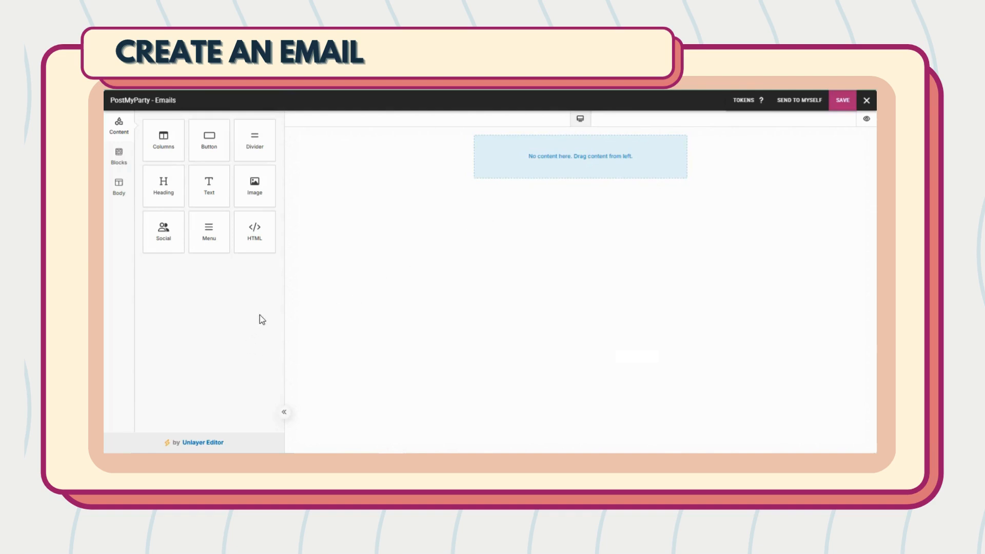
drag(257, 196, 546, 173)
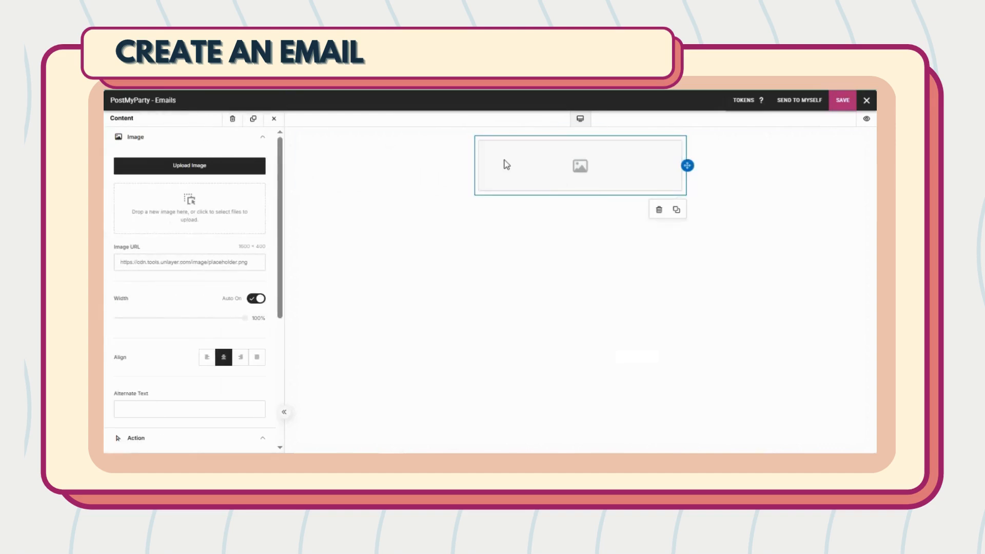
click(169, 165)
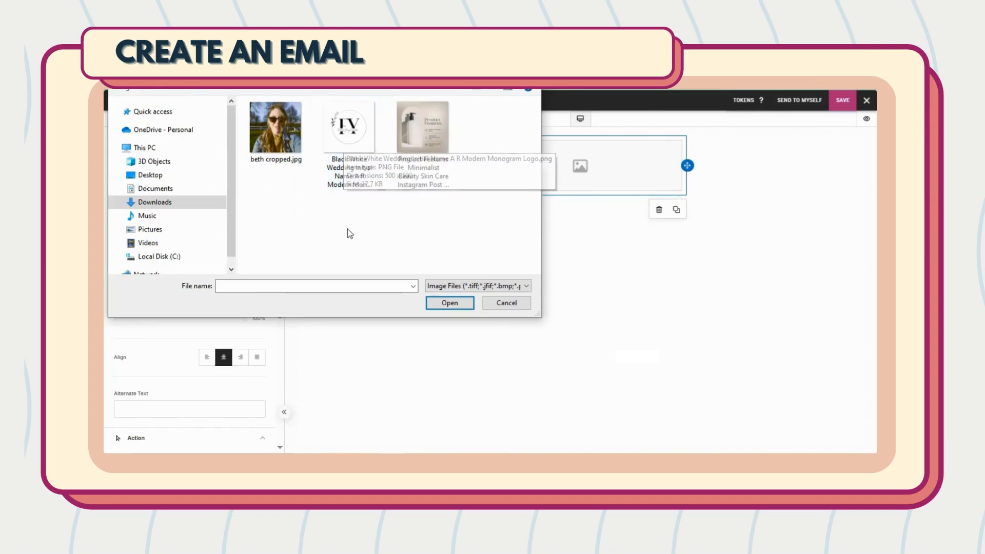
click(343, 160)
click(449, 303)
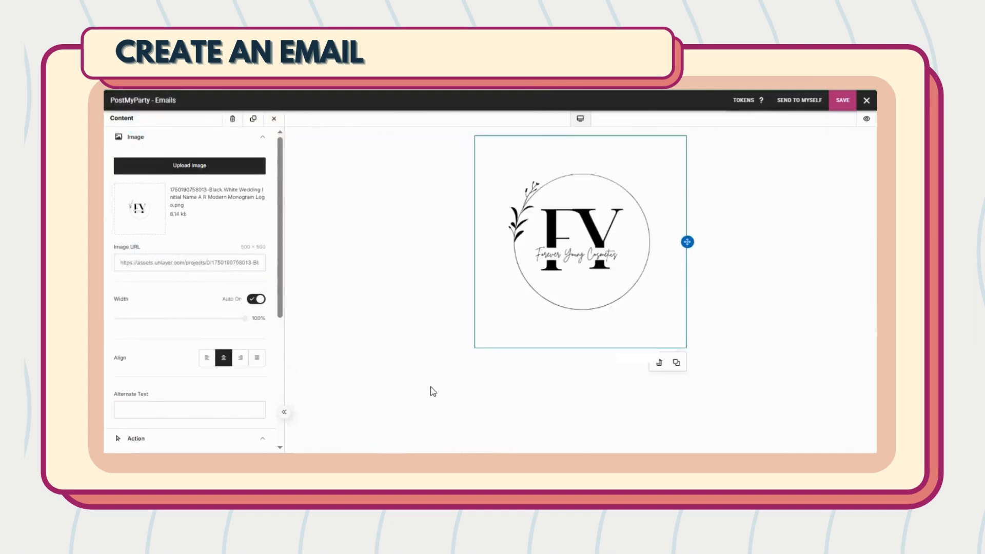
click(264, 140)
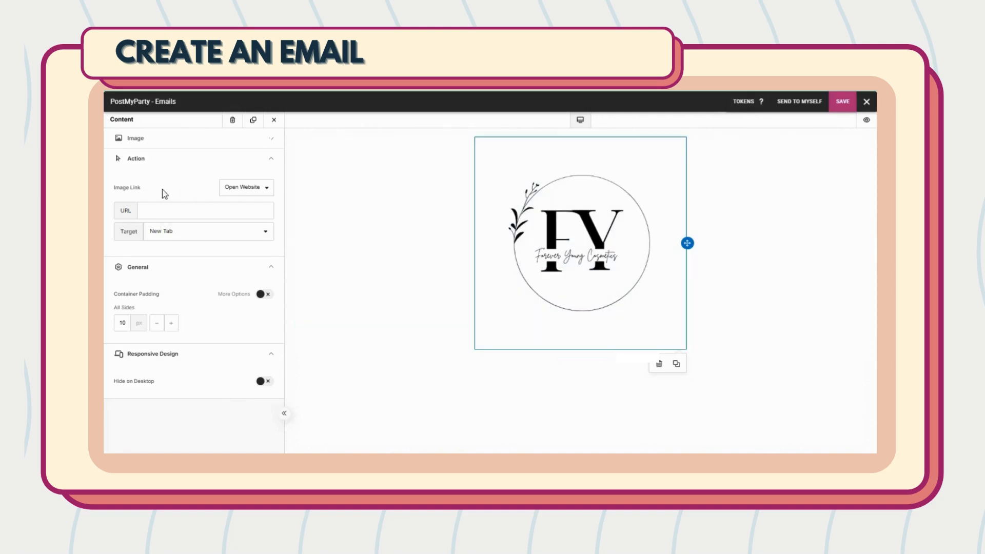
click(239, 213)
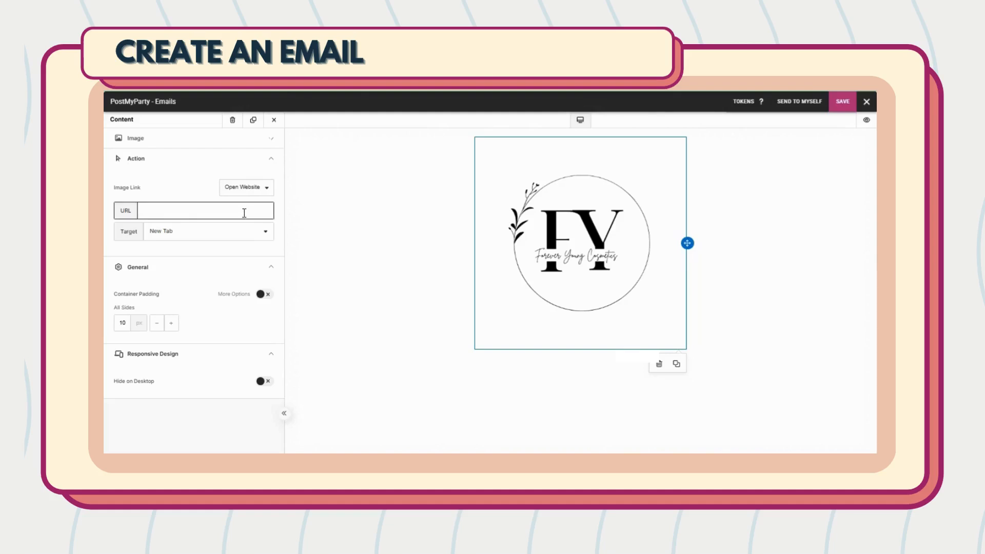
text(https://postmyparty.com)
click(356, 394)
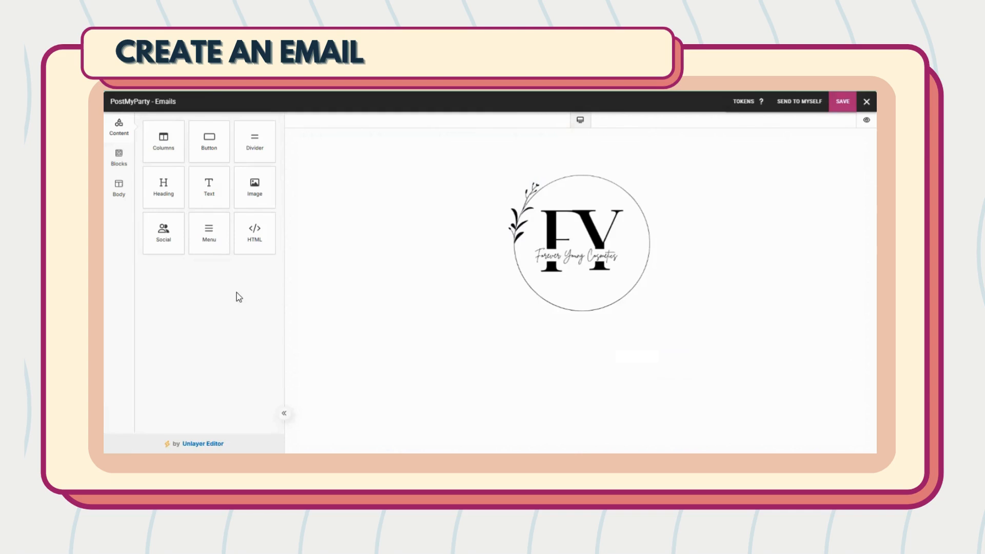
- Add a button below the logo and change its label to "Facebook"
drag(208, 149, 546, 378)
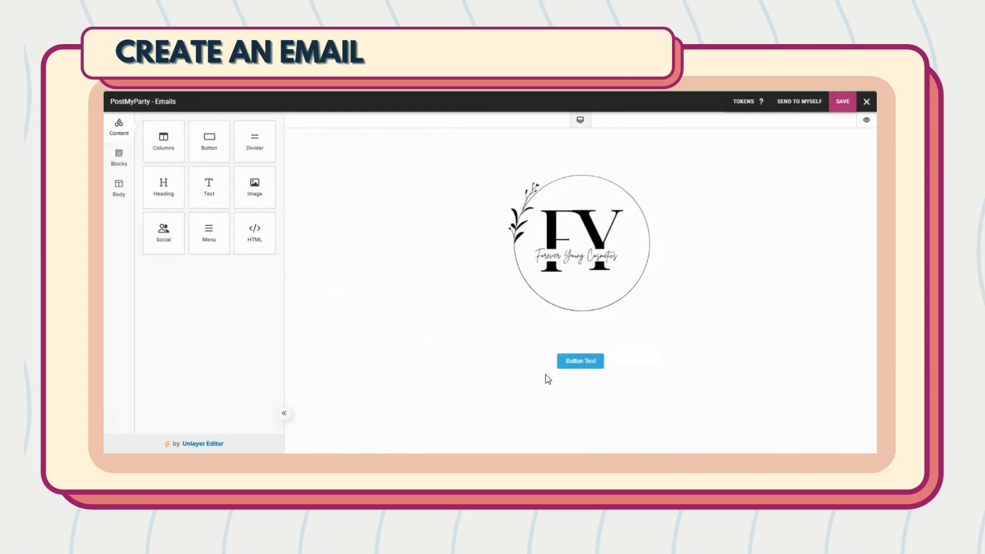
click(587, 364)
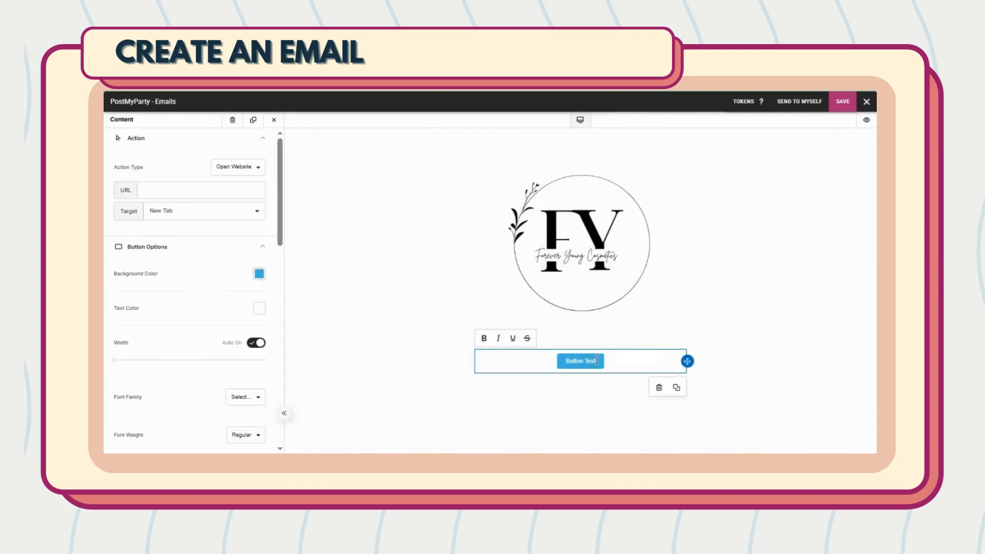
drag(597, 360, 567, 360)
text(Fa)
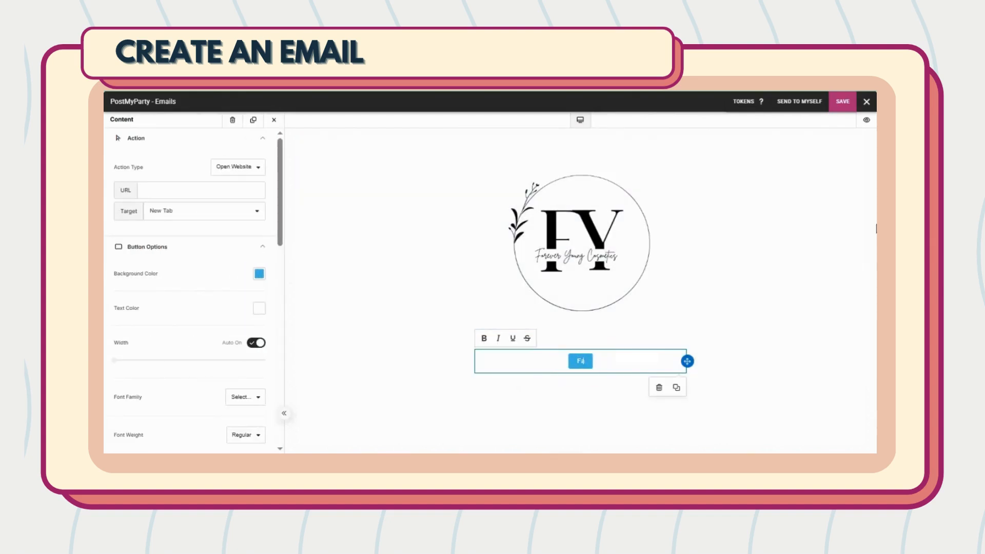
text(cebook)
click(170, 189)
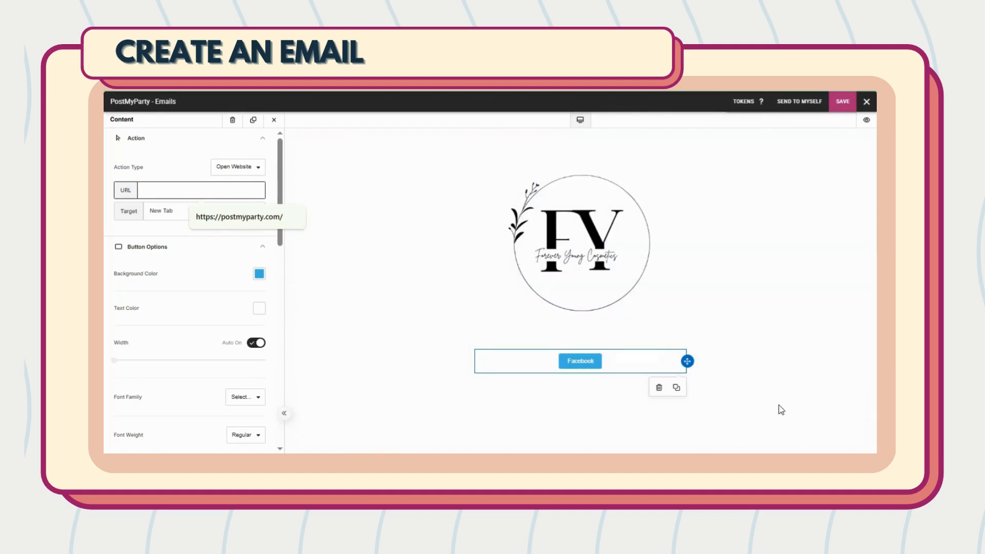
click(780, 409)
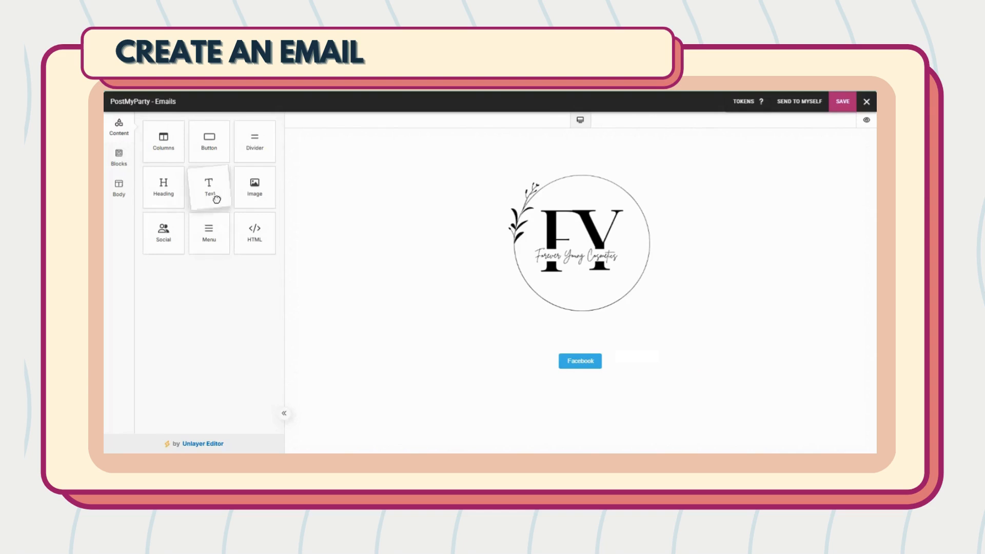
- Add a centred text block below the button reading "This year's collection is heavily influenced by 2025's Pantone Color of the Year!"
drag(218, 198, 547, 380)
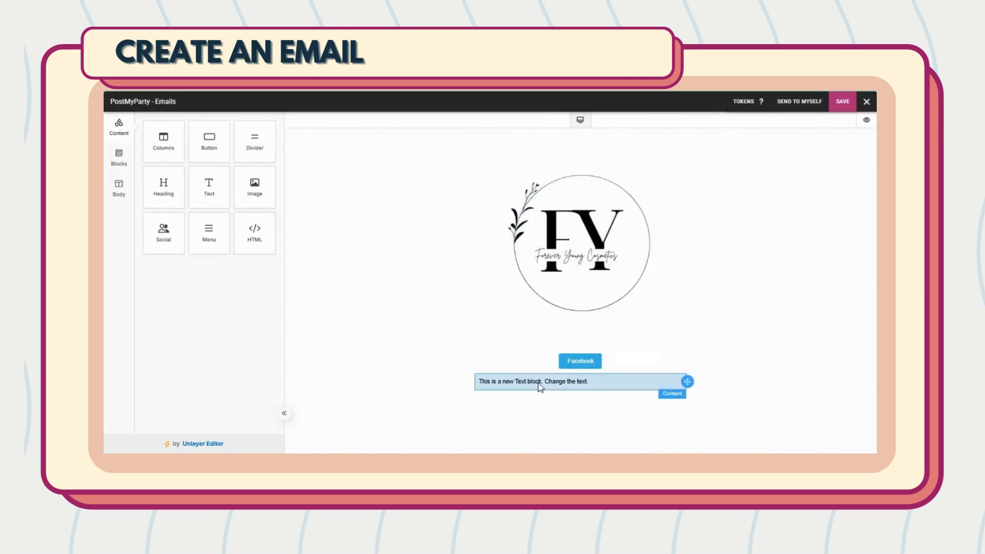
click(539, 387)
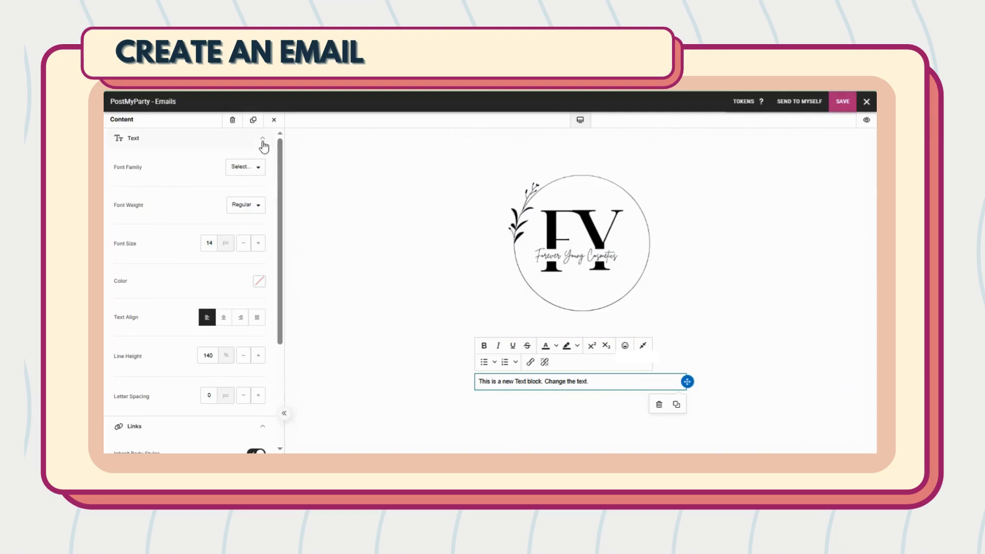
scroll(266, 164, down, 3)
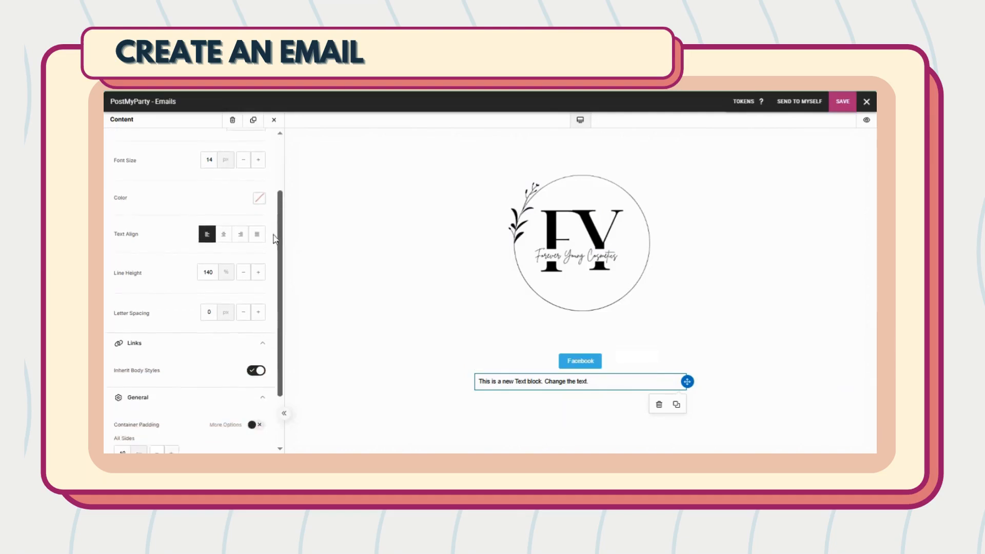
scroll(271, 177, up, 3)
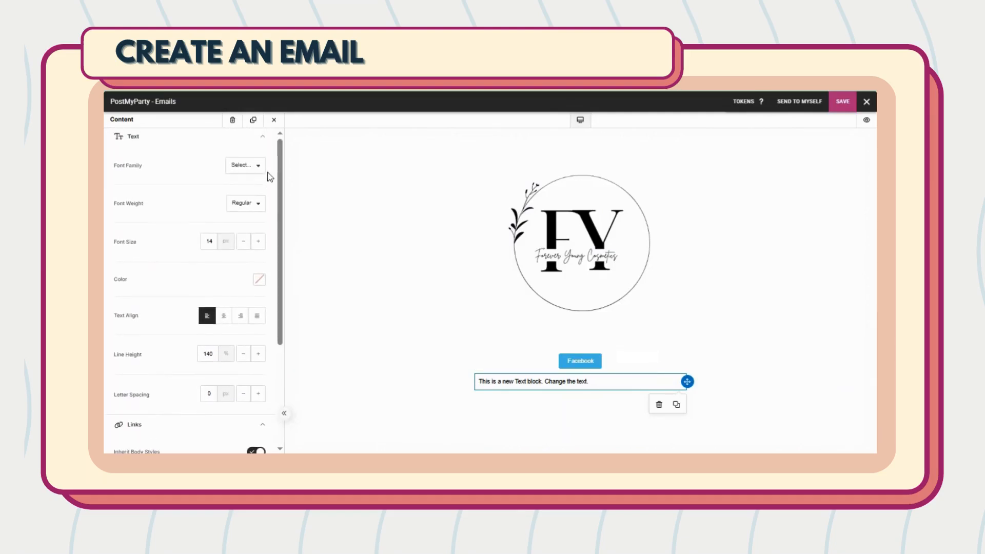
click(262, 137)
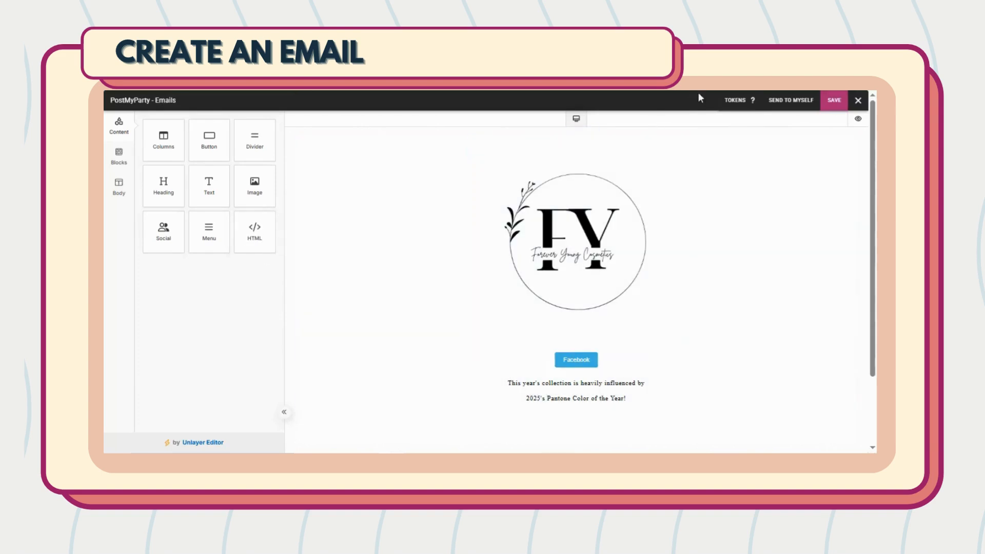
- Copy the {{firstname}} token from the list of available email tokens and close the list
click(735, 101)
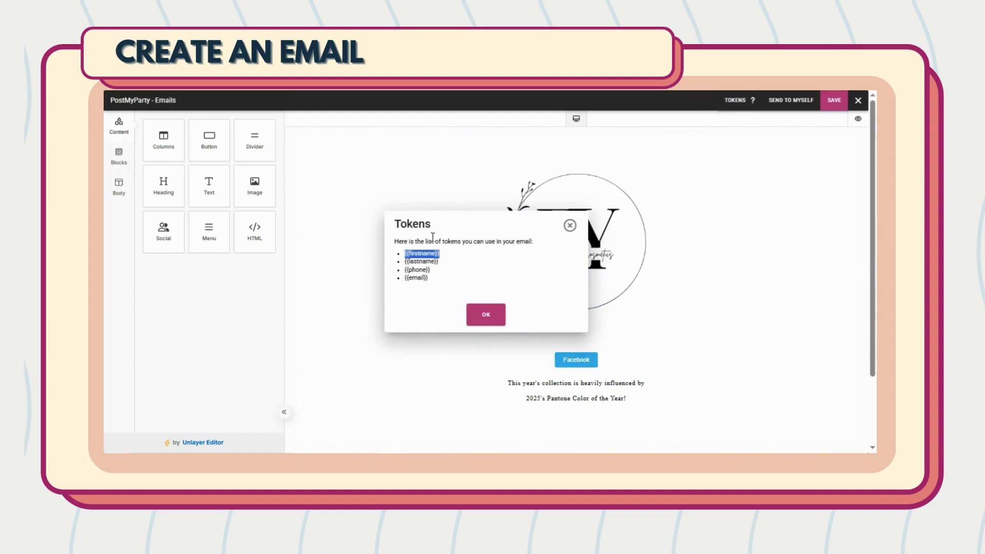
click(452, 262)
drag(440, 255, 404, 253)
key(ctrl+c)
click(433, 256)
click(482, 315)
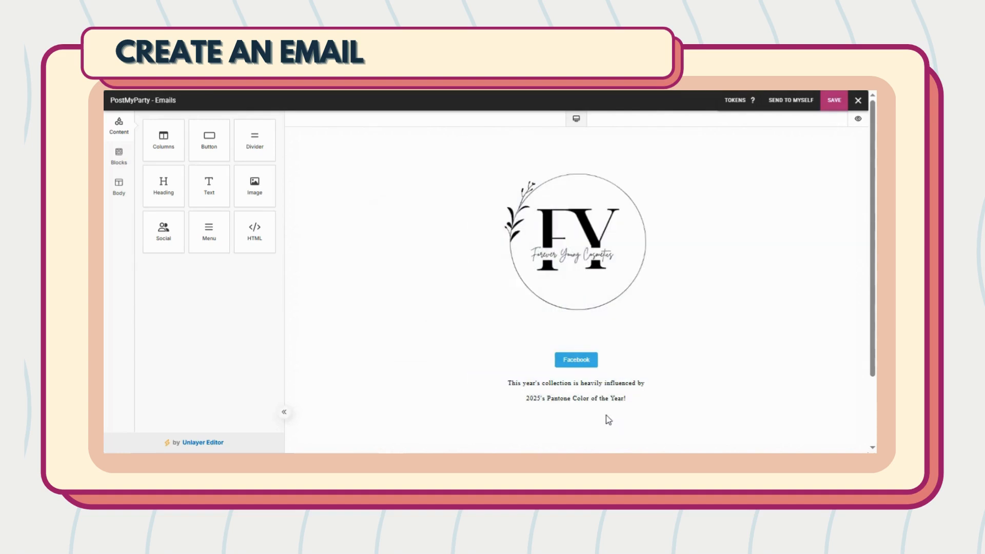
- Add another text block below the collection text, replacing its placeholder with "Hello, {{firstname}}"
drag(211, 195, 476, 428)
click(588, 418)
click(464, 439)
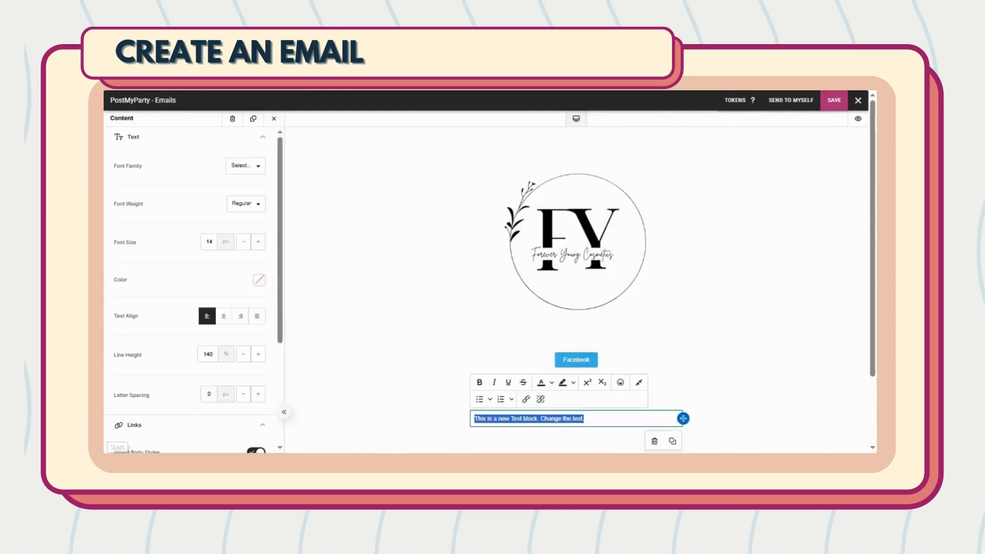
text(Hello,)
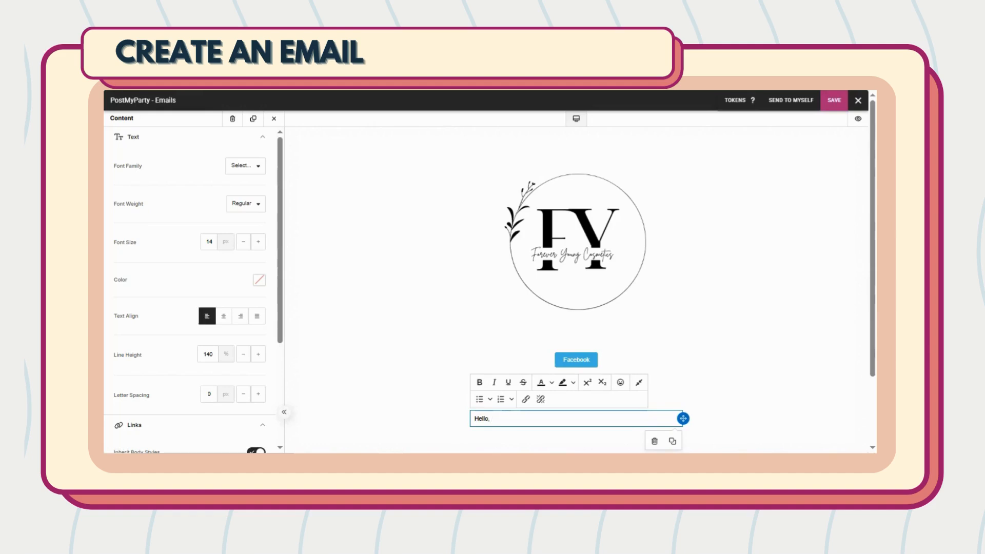
key(ctrl+v)
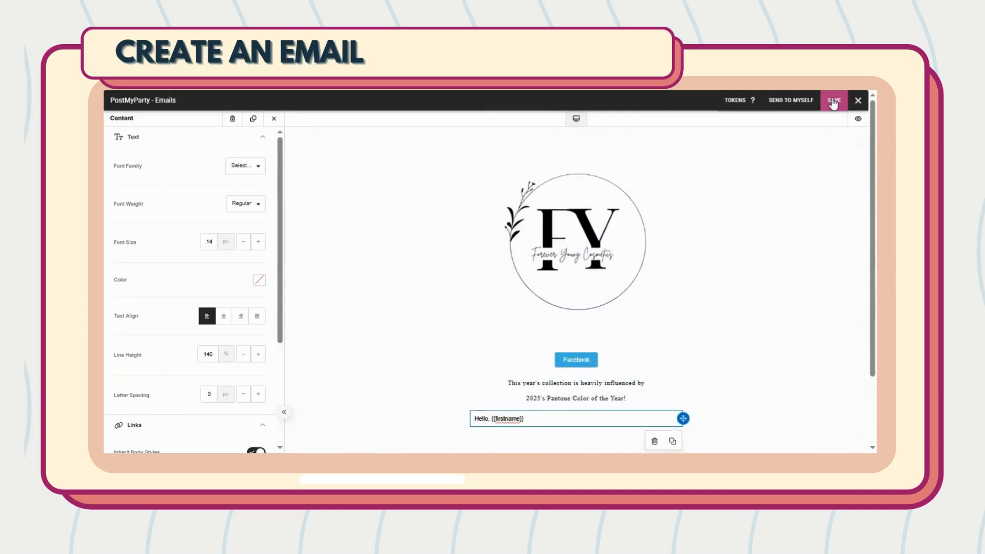
- Save the email content and the Spring Catalog #3 email, and return to the email library
click(833, 101)
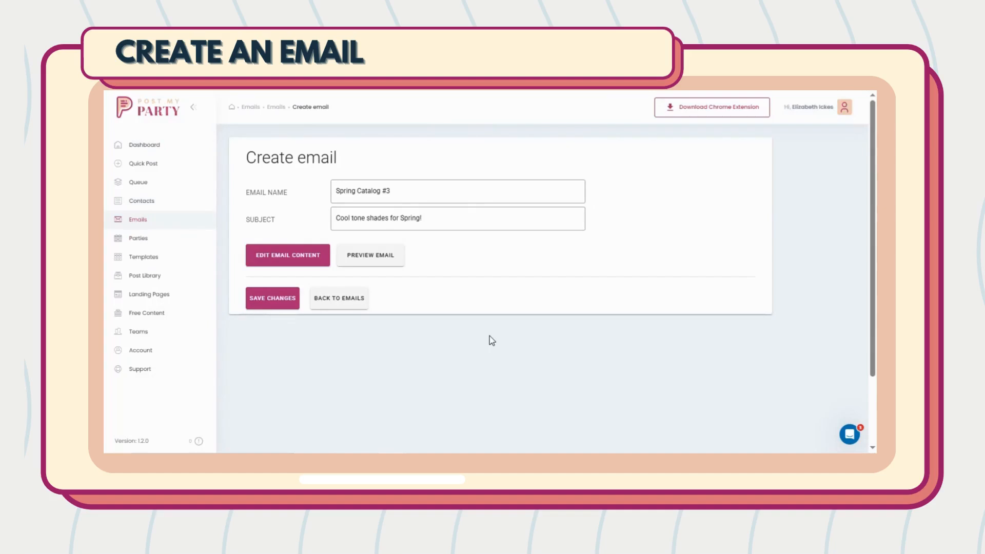
click(274, 311)
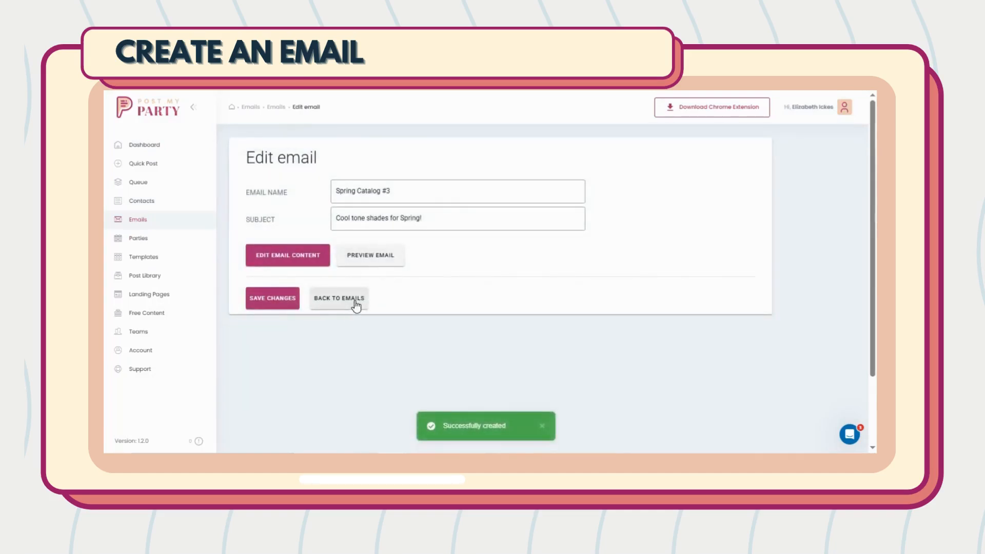
click(356, 304)
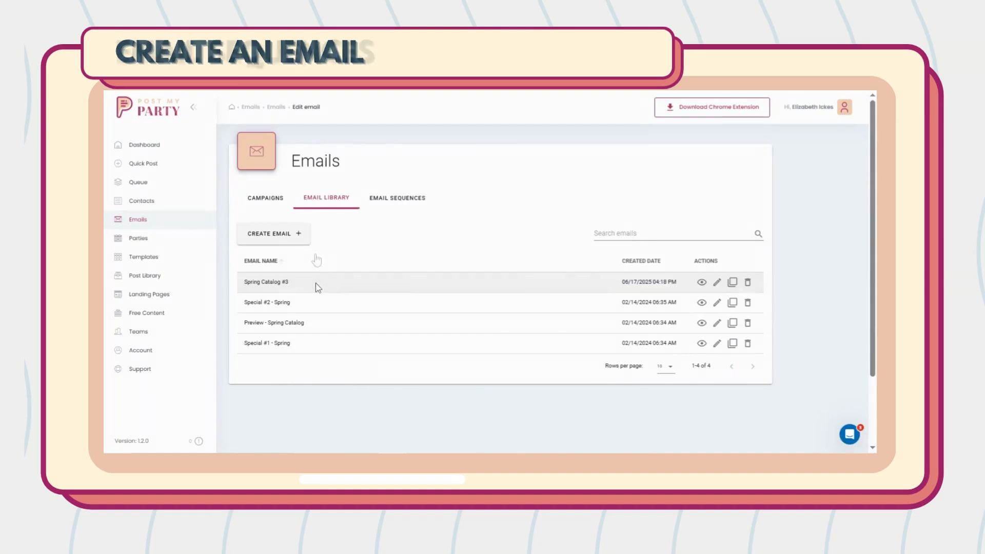
- Create an email sequence named "Spring 2025" and continue to setting up its emails
click(391, 205)
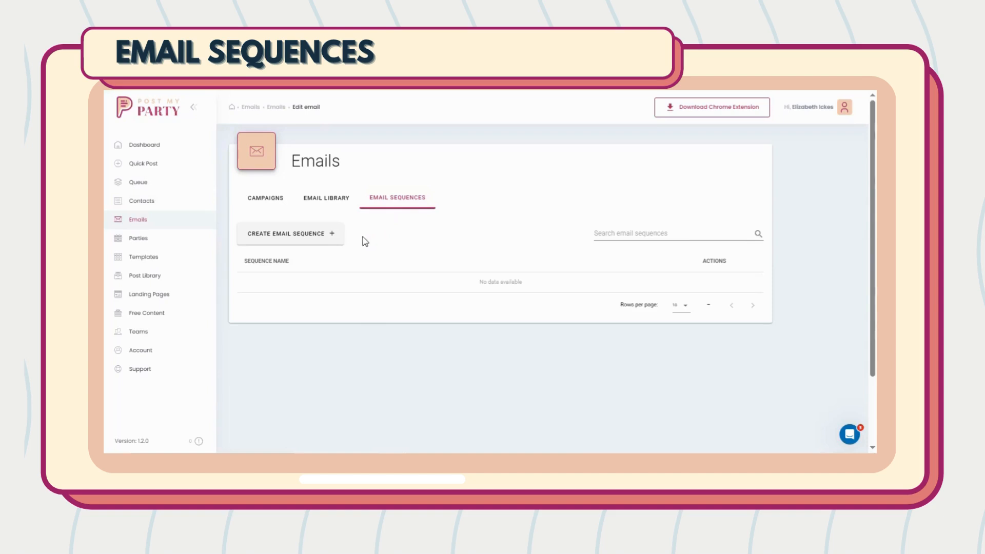
click(333, 239)
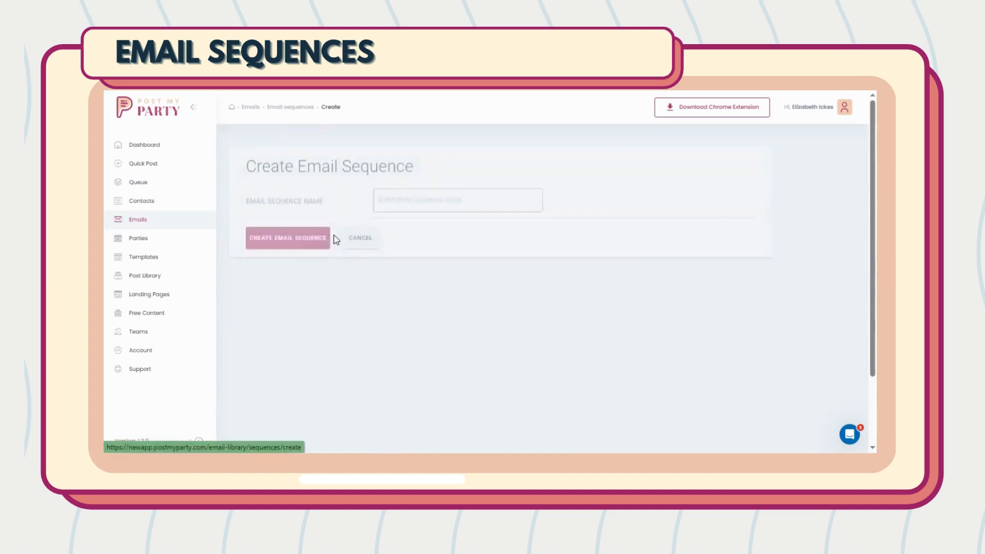
click(407, 193)
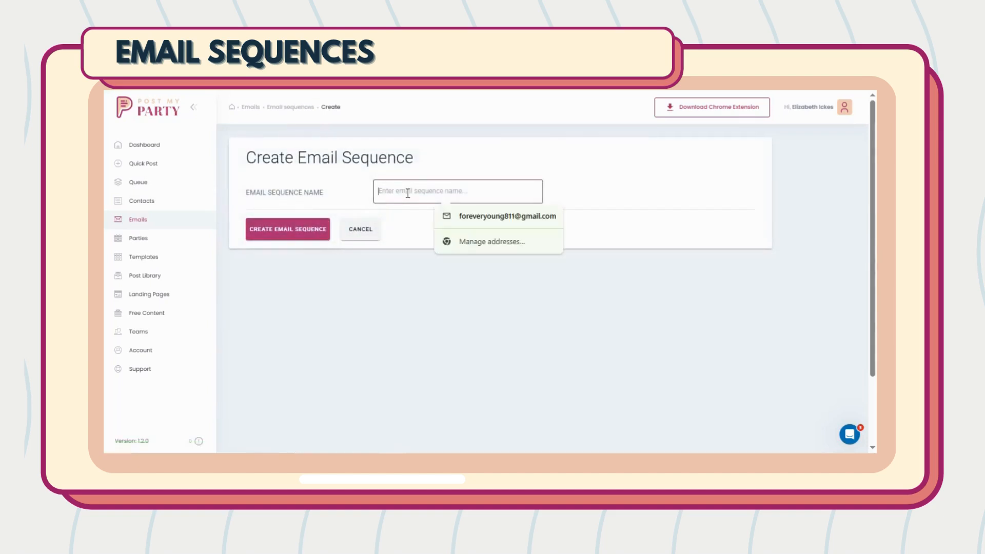
text(Spring)
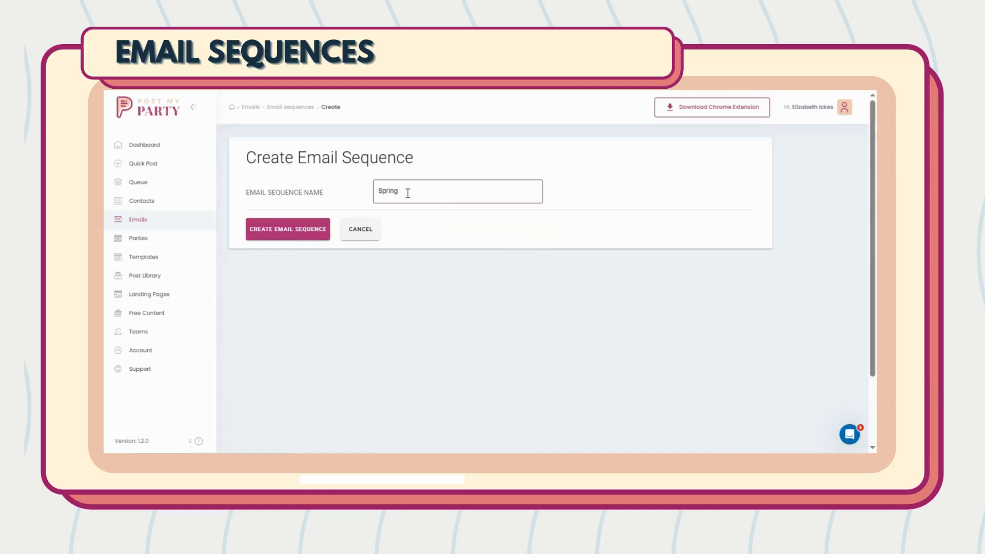
text( 2025)
click(303, 230)
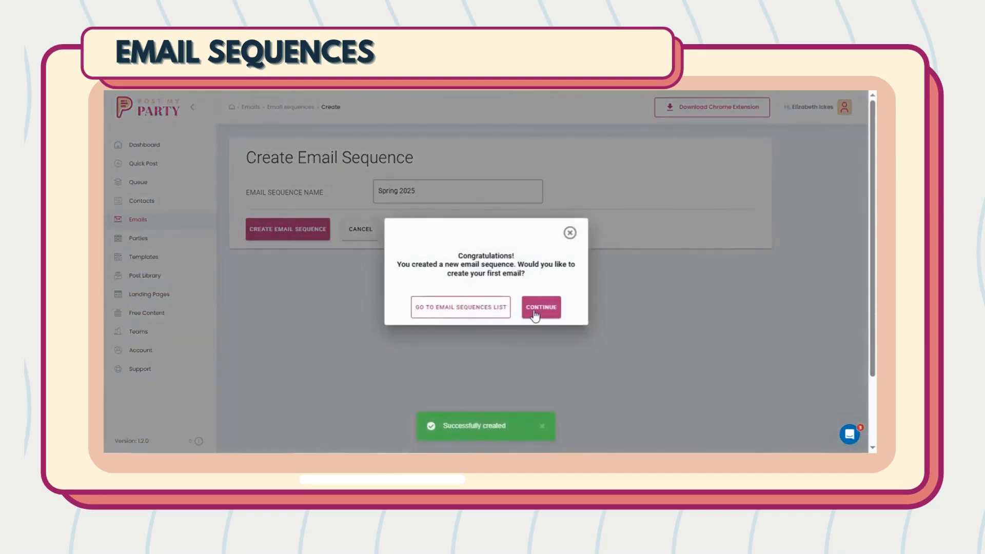
click(535, 308)
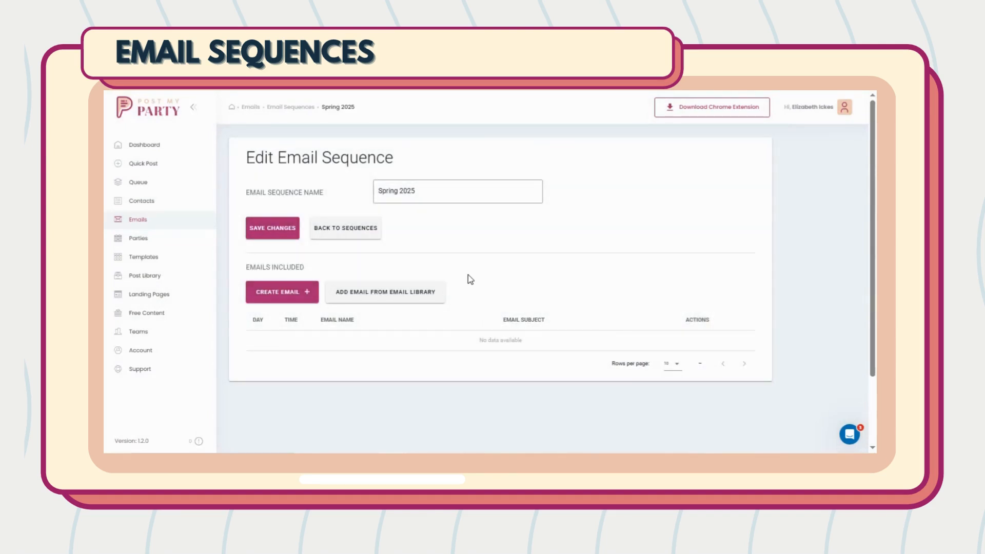
- Add the "Preview - Spring Catalog" email from the email library to the Spring 2025 sequence
click(426, 306)
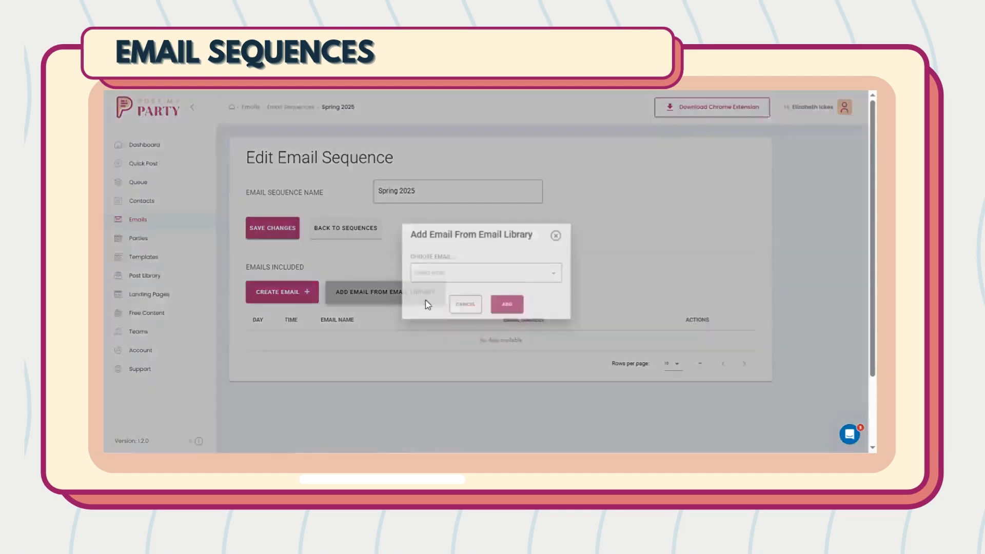
click(436, 277)
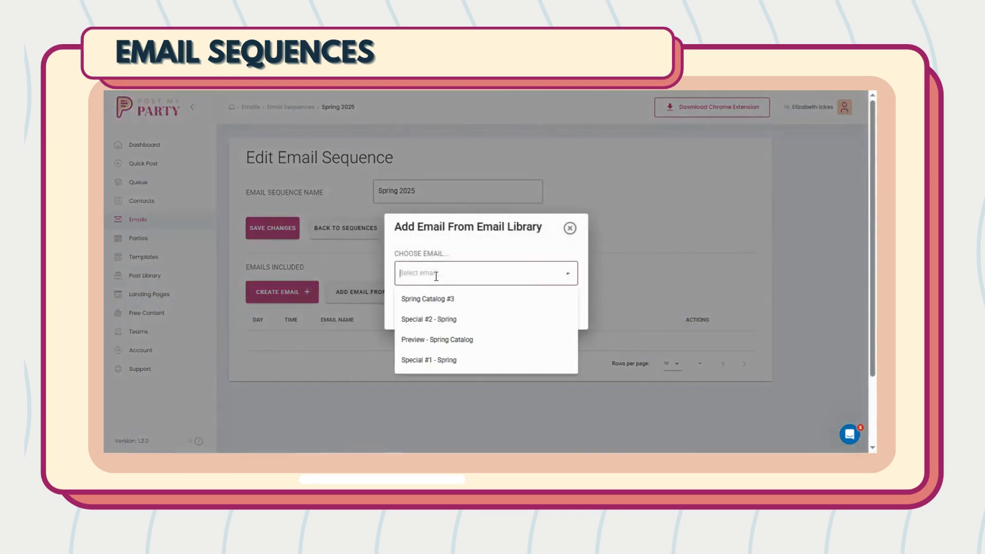
click(454, 340)
click(513, 311)
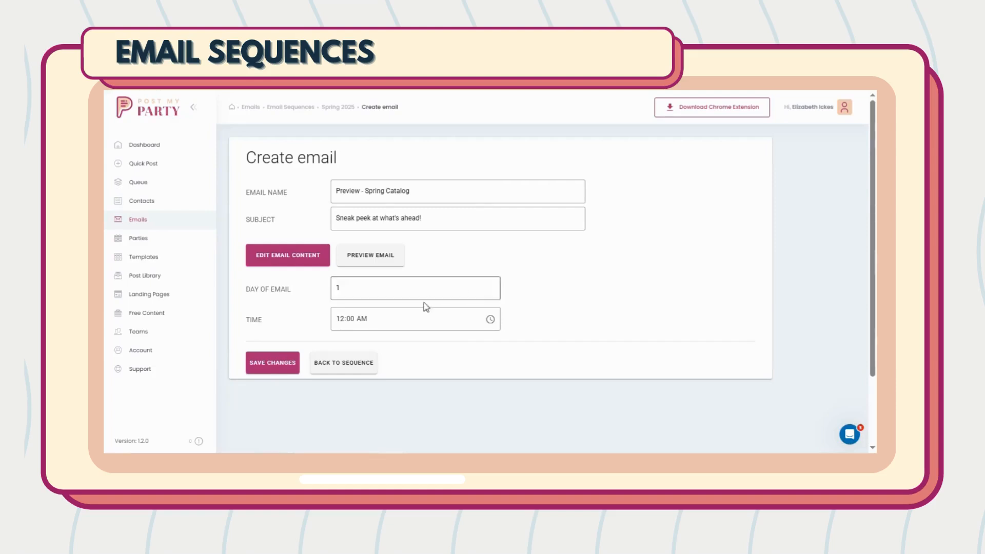
- Set the preview email's send time to 08:00 AM, save it, and return to the sequence
click(382, 324)
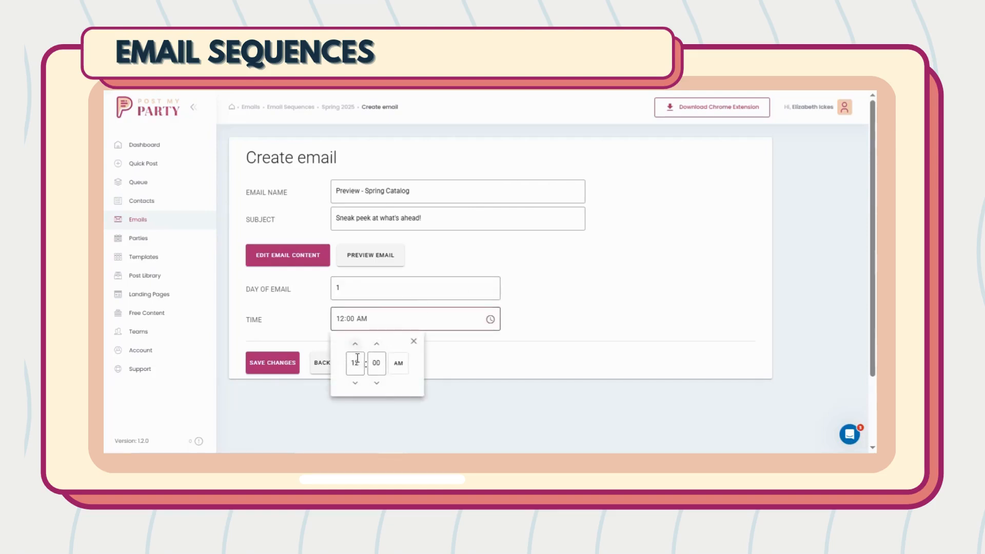
click(355, 384)
click(355, 383)
click(355, 383)
click(355, 383)
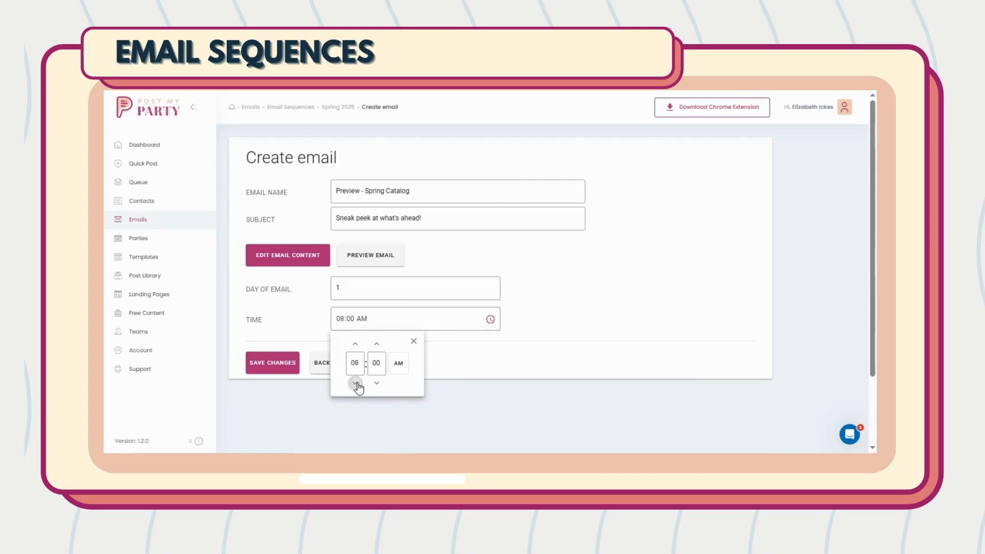
click(291, 360)
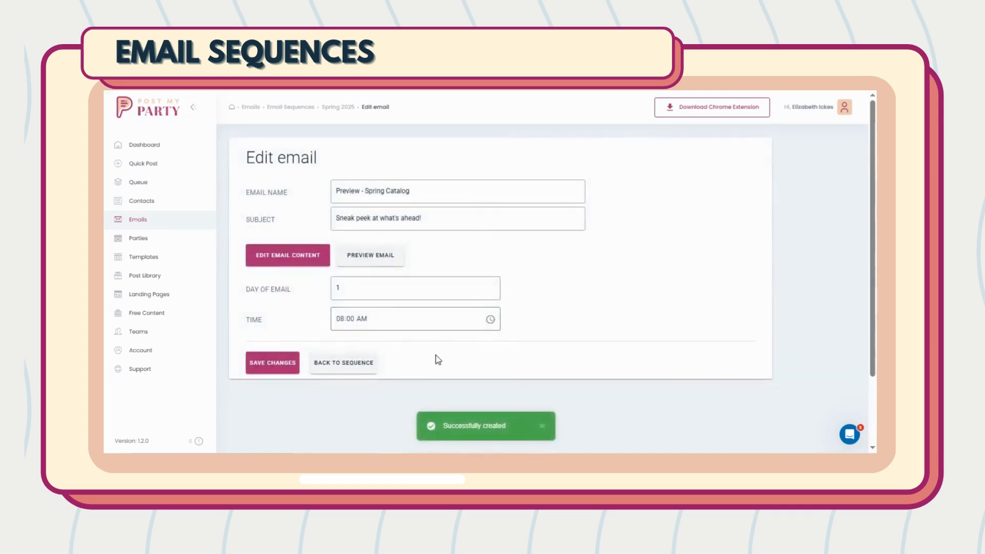
click(366, 364)
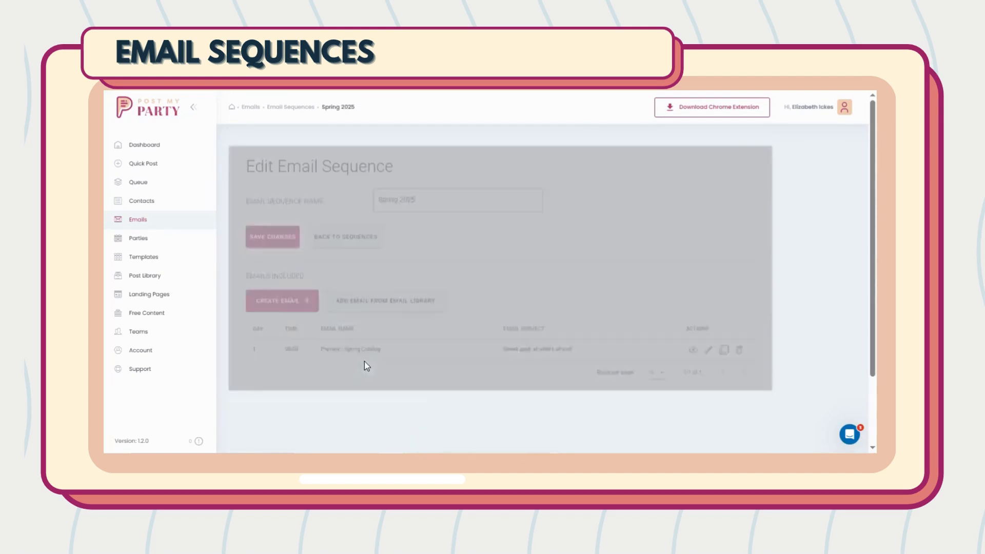
- Add the "Special #1 - Spring" email from the email library to the sequence
click(386, 298)
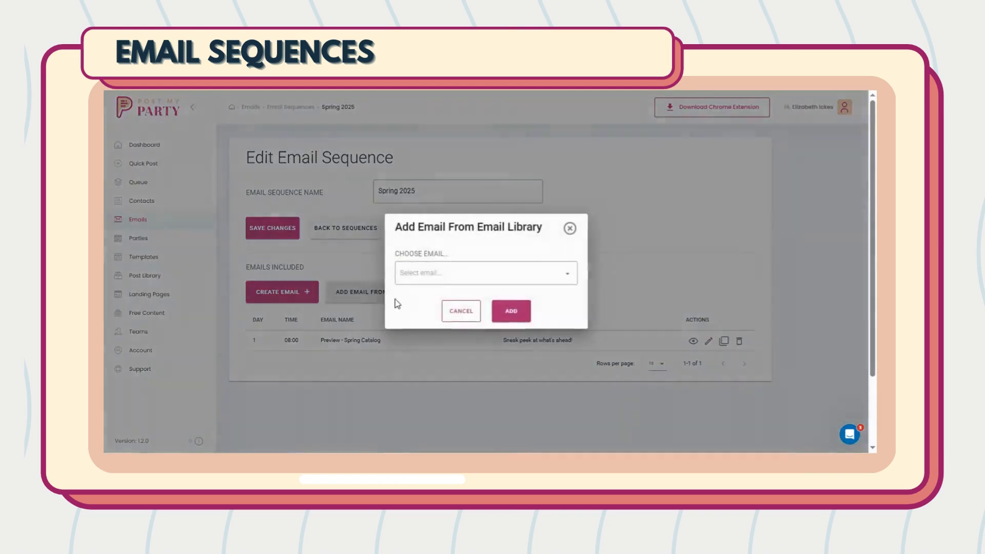
click(490, 273)
click(456, 358)
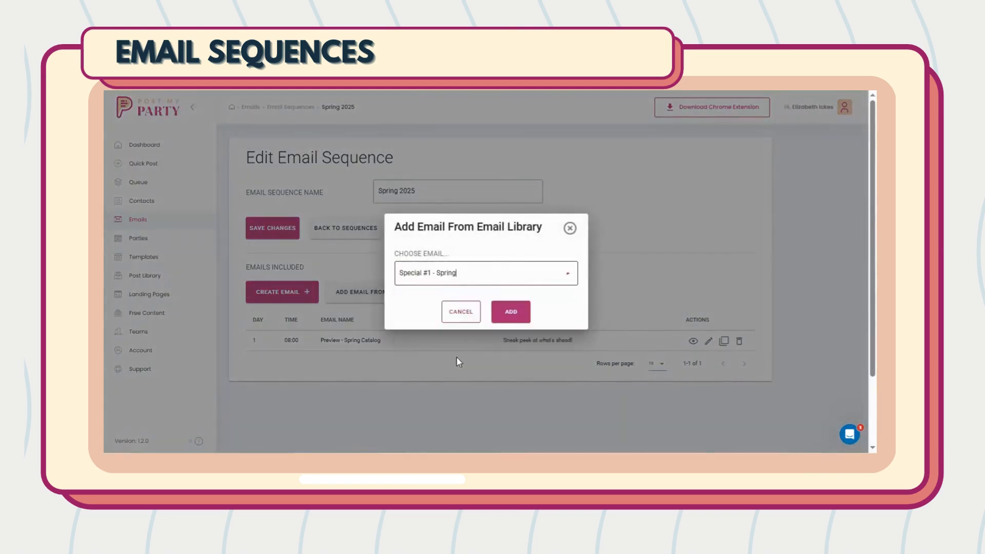
click(513, 315)
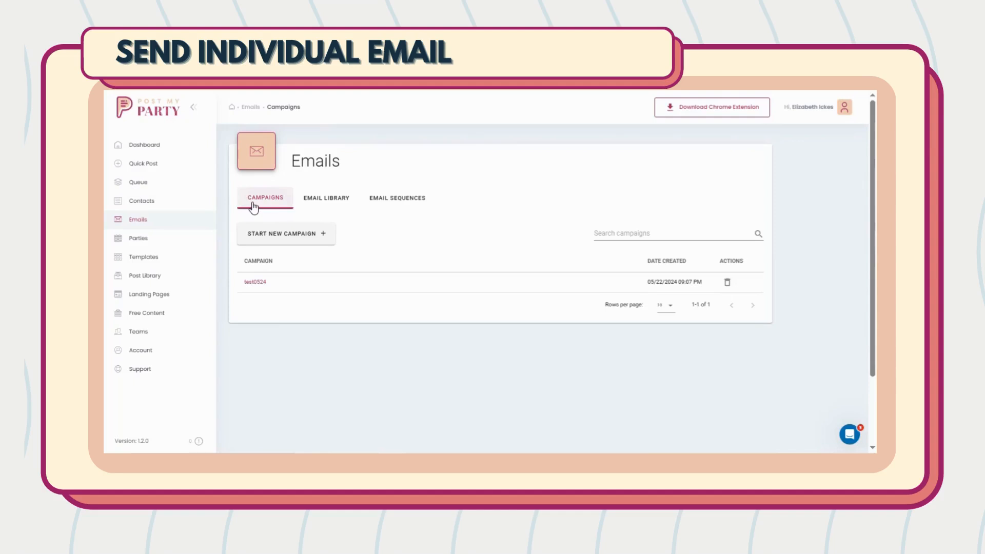
- Start a new email campaign and name it "Spring 2025"
click(279, 211)
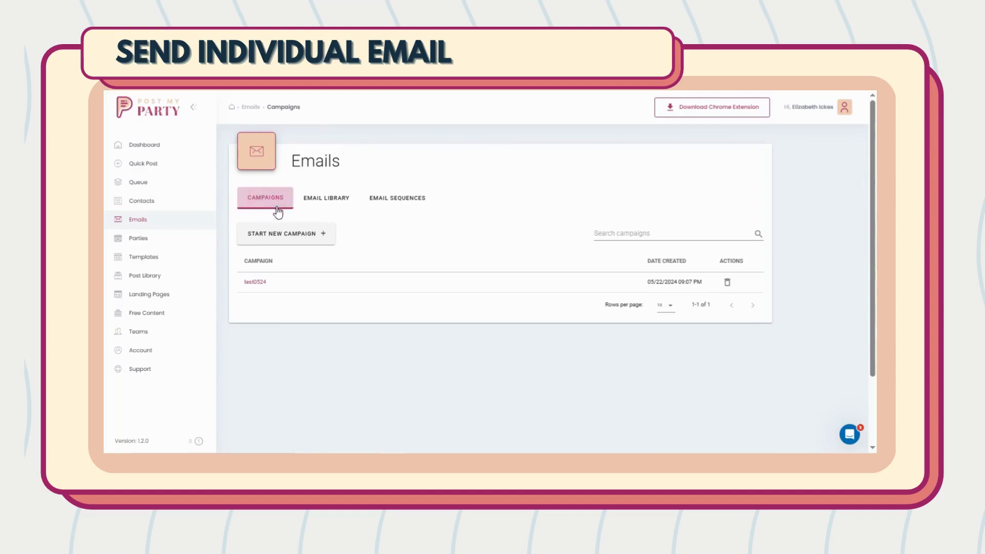
click(292, 244)
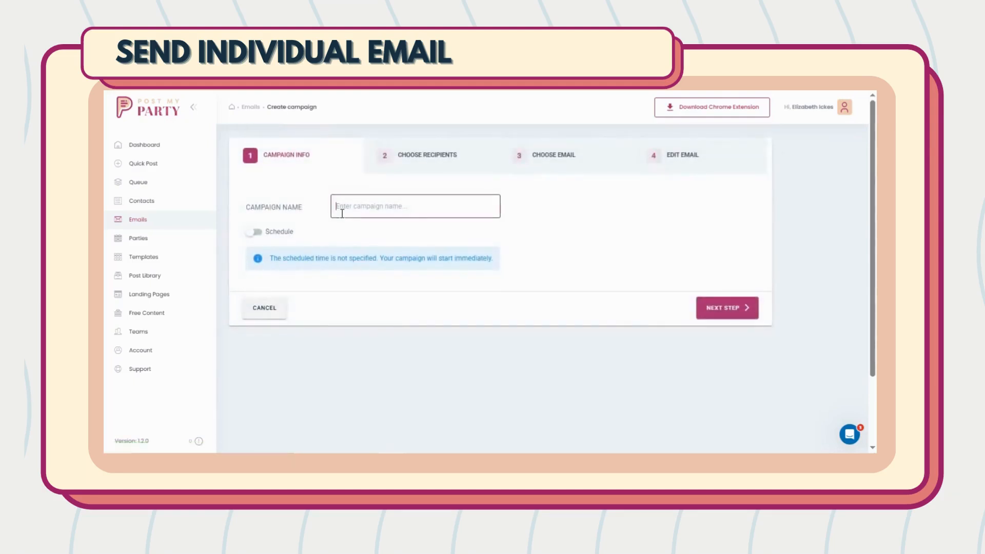
click(342, 213)
text(Spring 2025)
- Turn on scheduling for the campaign and set its date to 06/30/2025
click(252, 233)
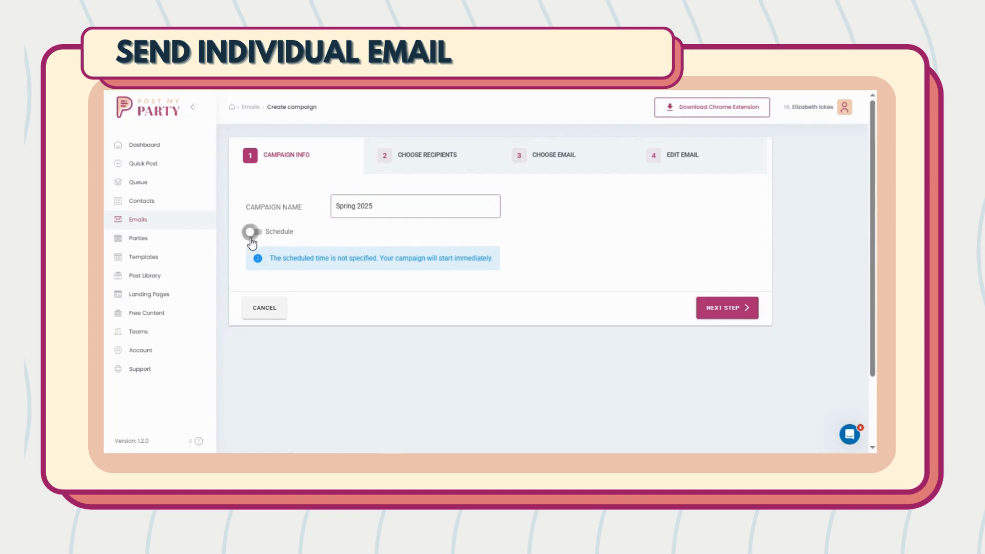
click(490, 260)
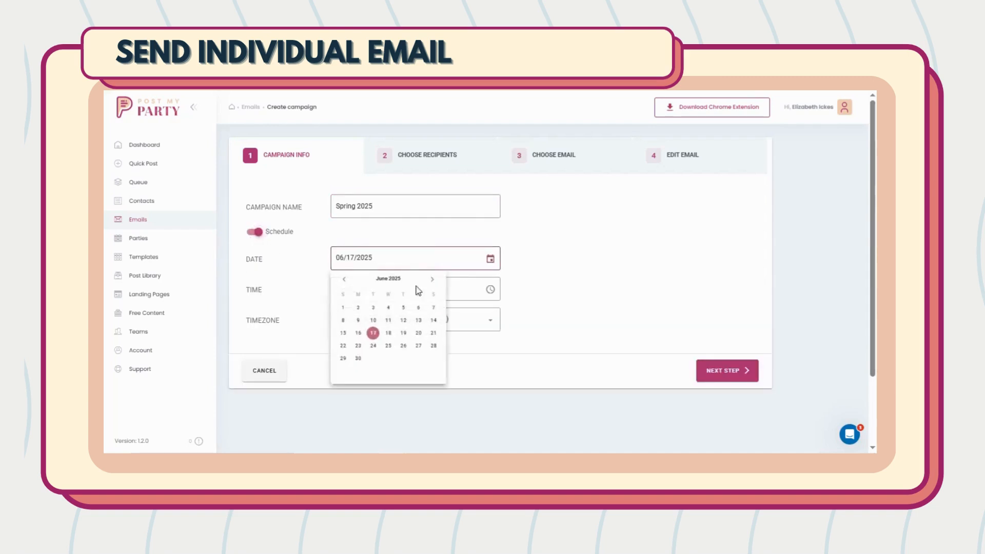
click(358, 359)
- Set the campaign's send time to 08:00 AM and continue to choosing recipients
click(391, 297)
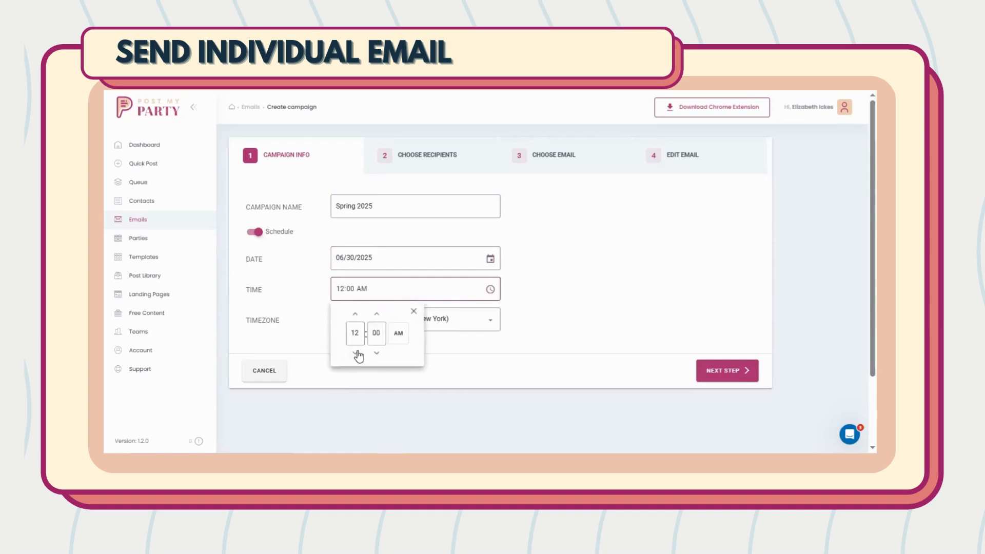
click(355, 333)
click(355, 352)
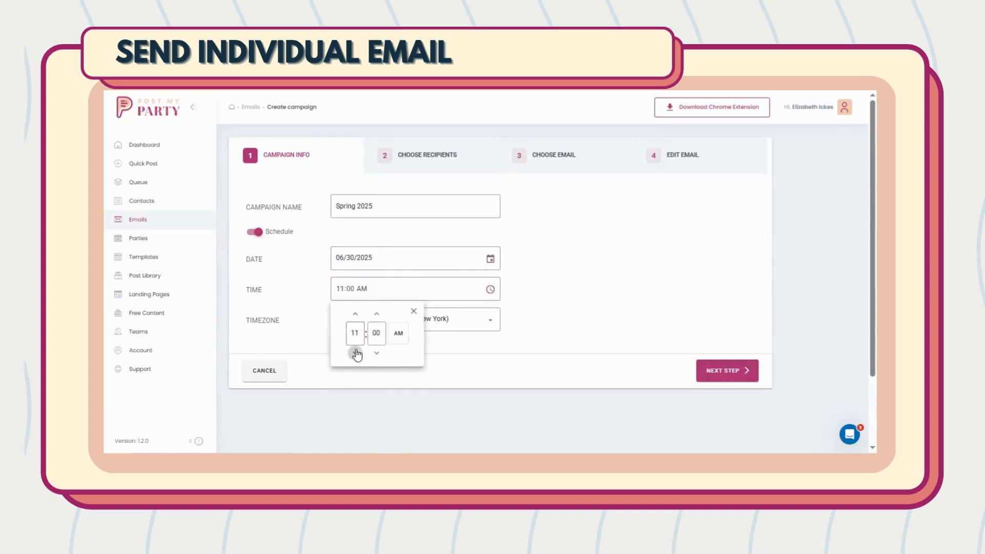
click(355, 353)
click(355, 353)
click(354, 353)
click(354, 353)
click(356, 314)
click(293, 341)
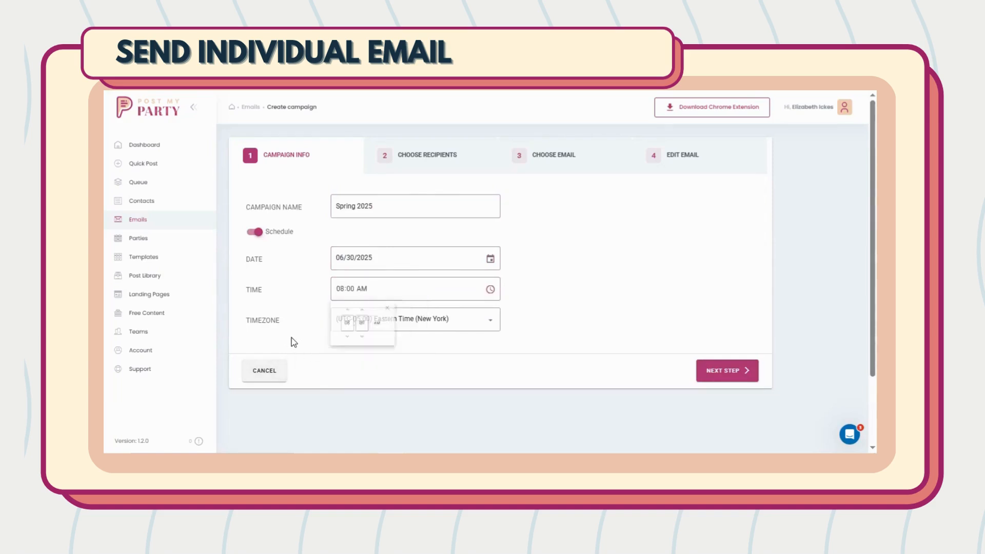
click(719, 372)
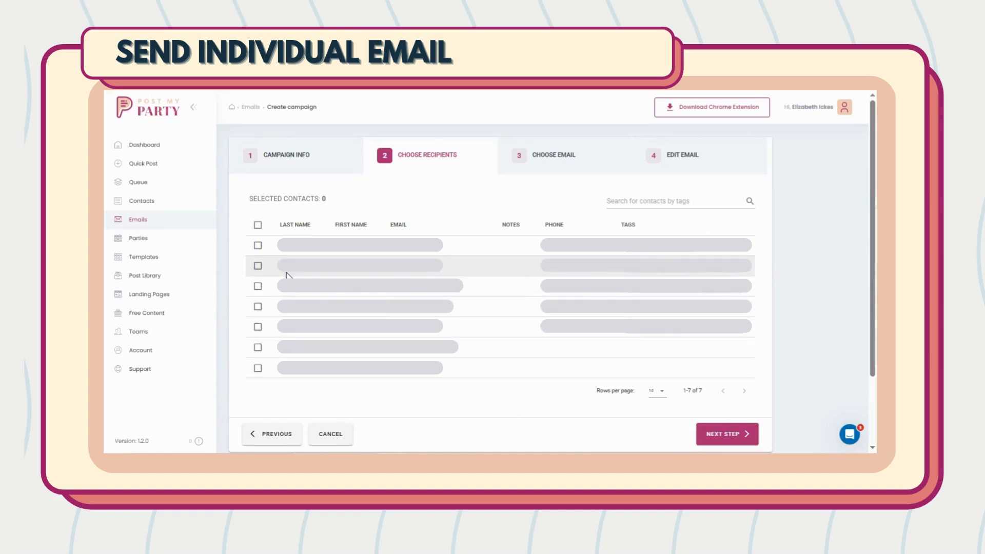
- Select the first and sixth contacts as campaign recipients and continue to choosing the email
click(258, 247)
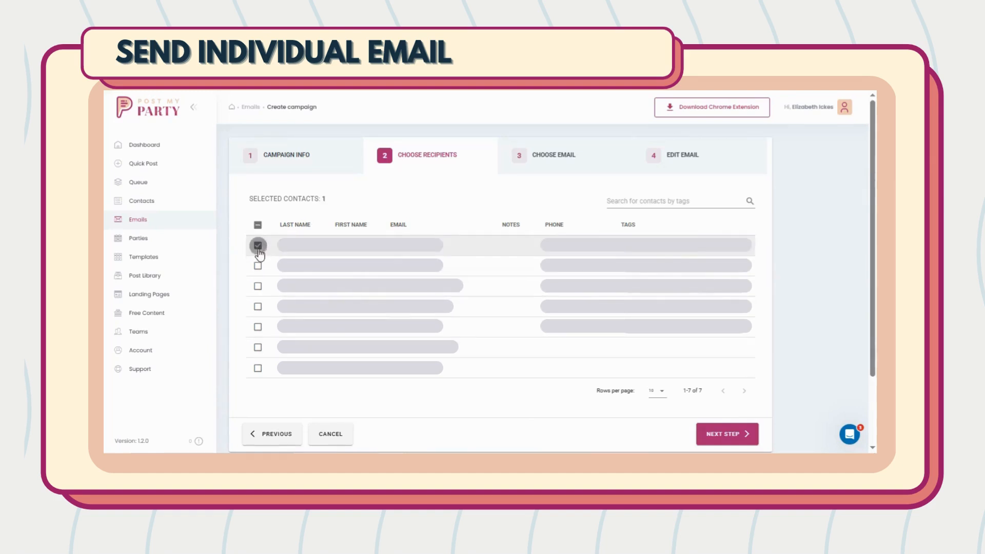
click(258, 347)
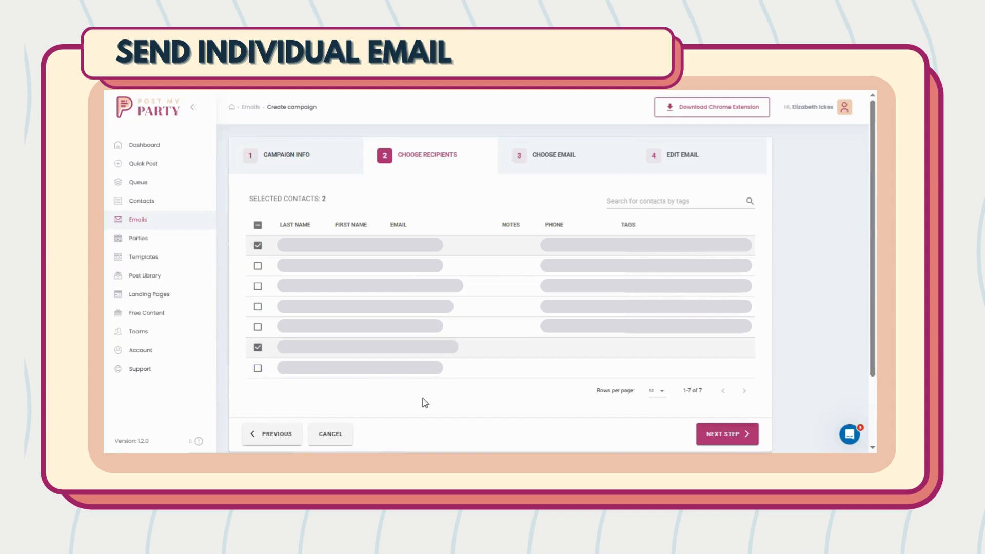
click(709, 437)
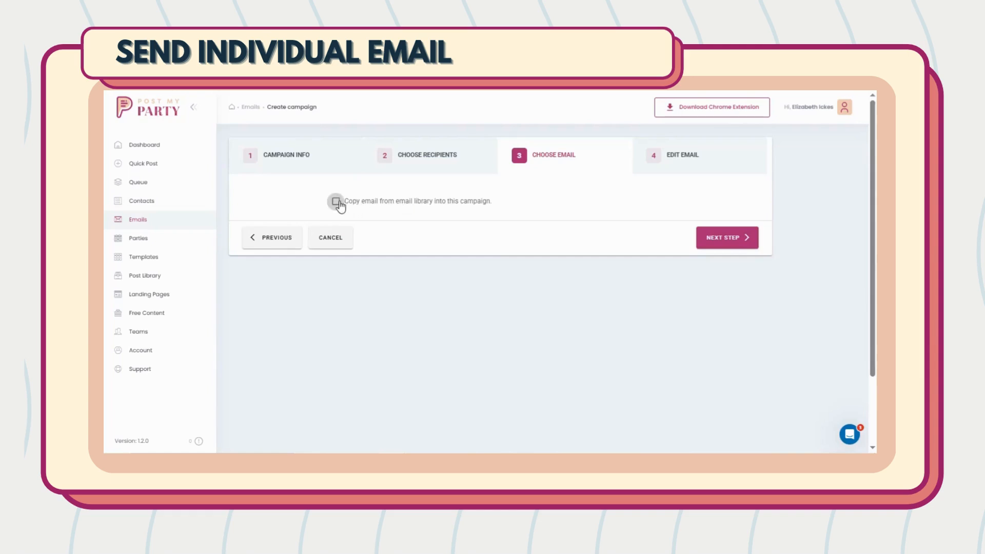
- Copy the "Preview - Spring Catalog" library email into the campaign and publish the campaign
click(337, 203)
click(386, 229)
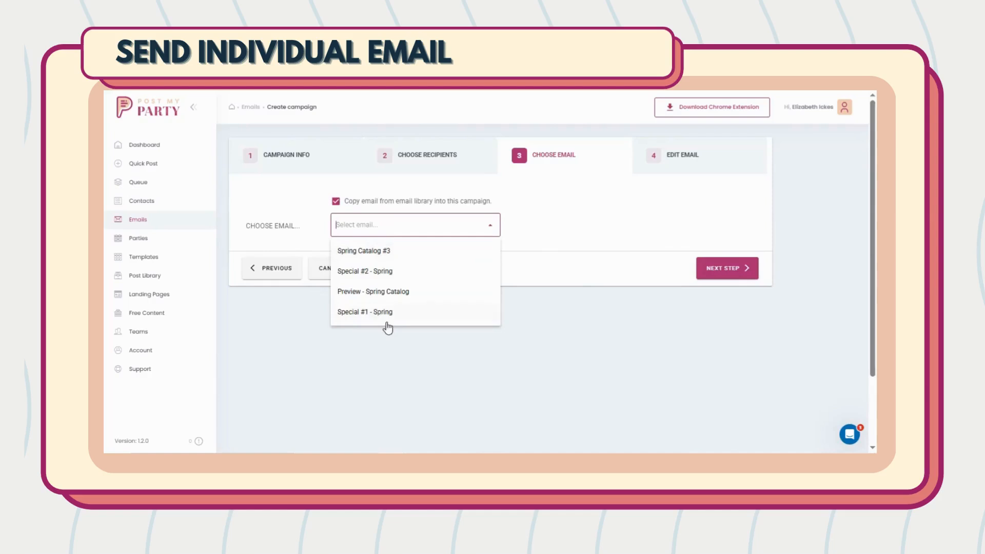
click(387, 292)
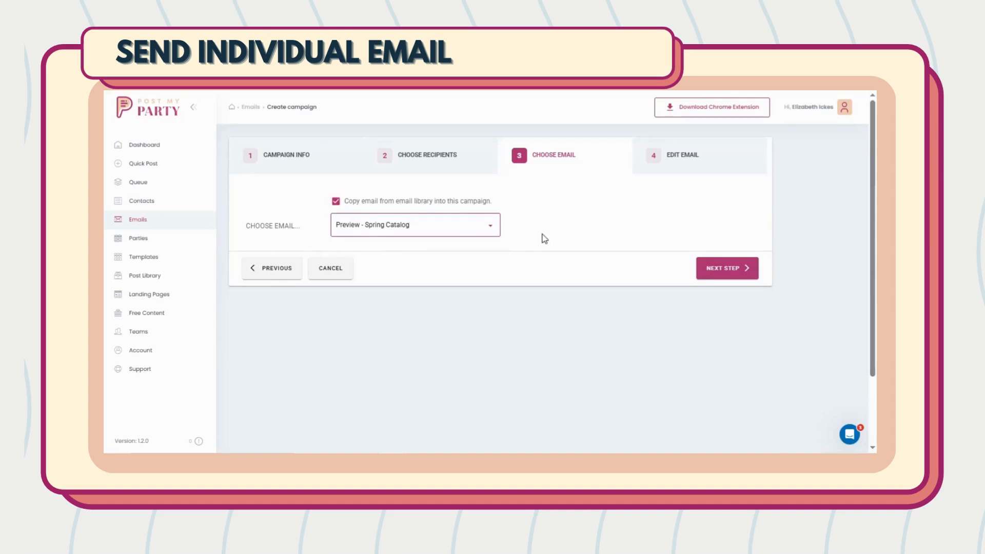
click(743, 268)
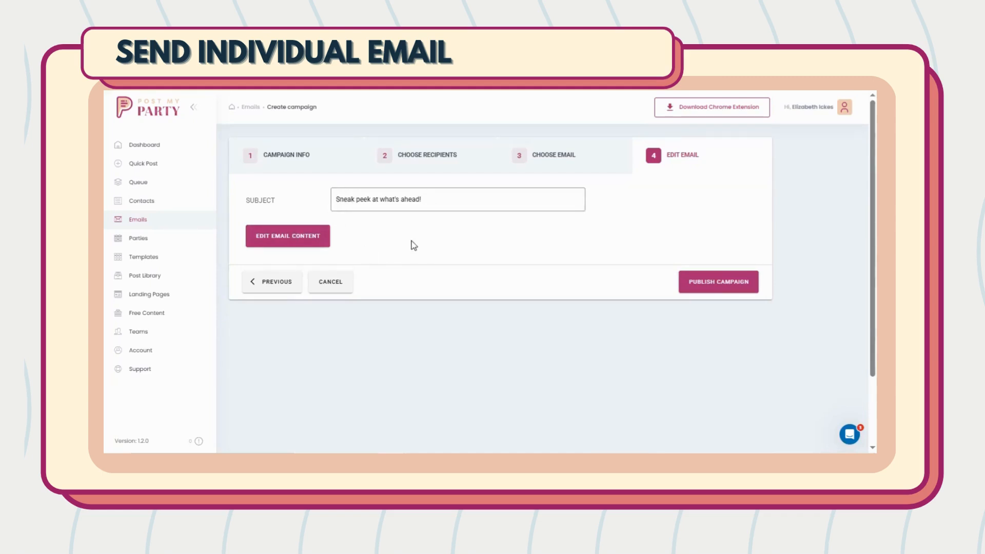
click(702, 290)
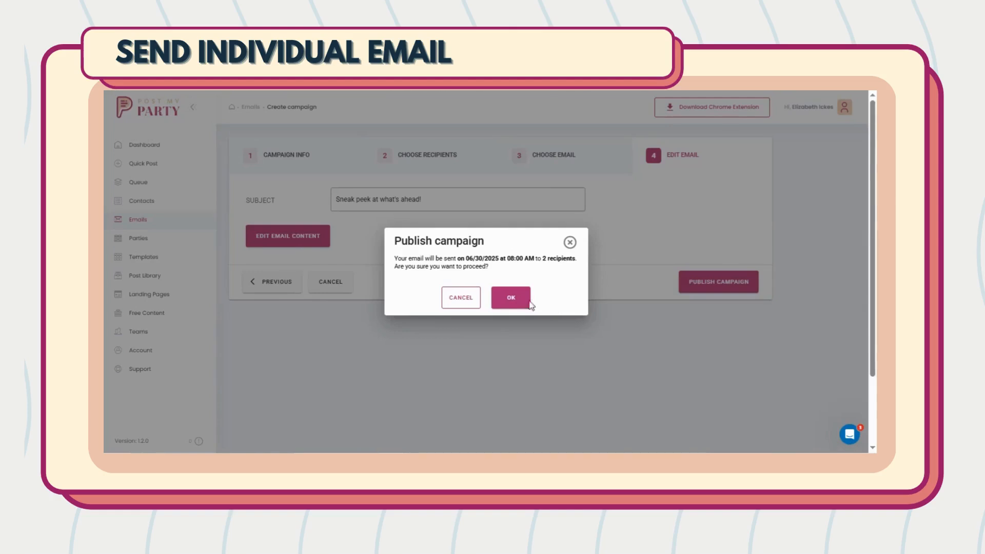
click(508, 306)
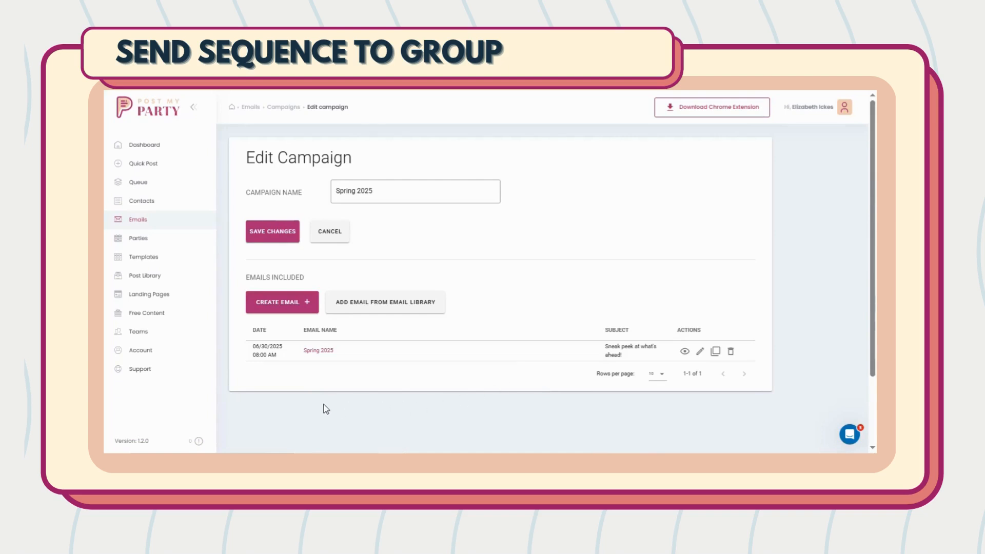
- Open the RSVP page of the Flower Hour party starting 06/30/2025 and assign it the "Spring 2025" email sequence
click(172, 245)
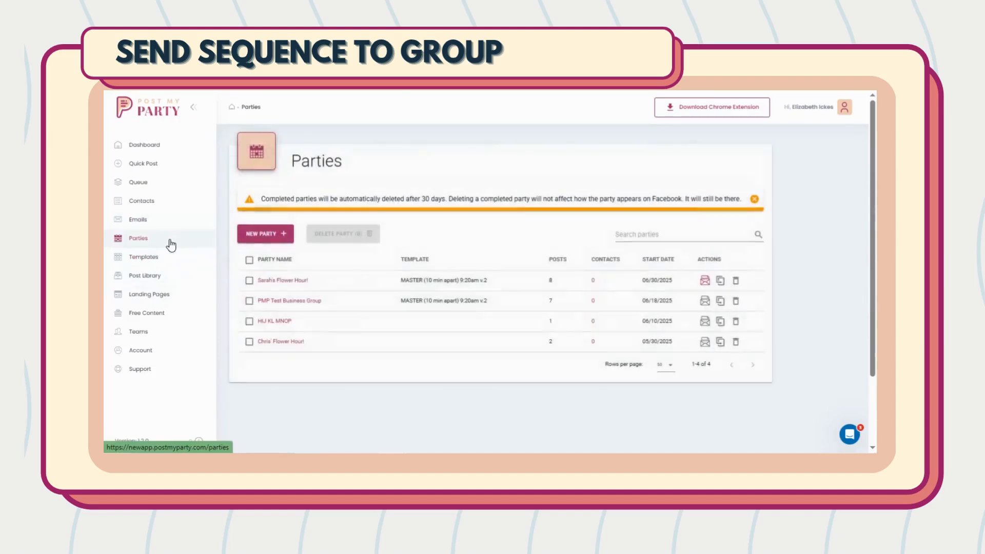
click(705, 282)
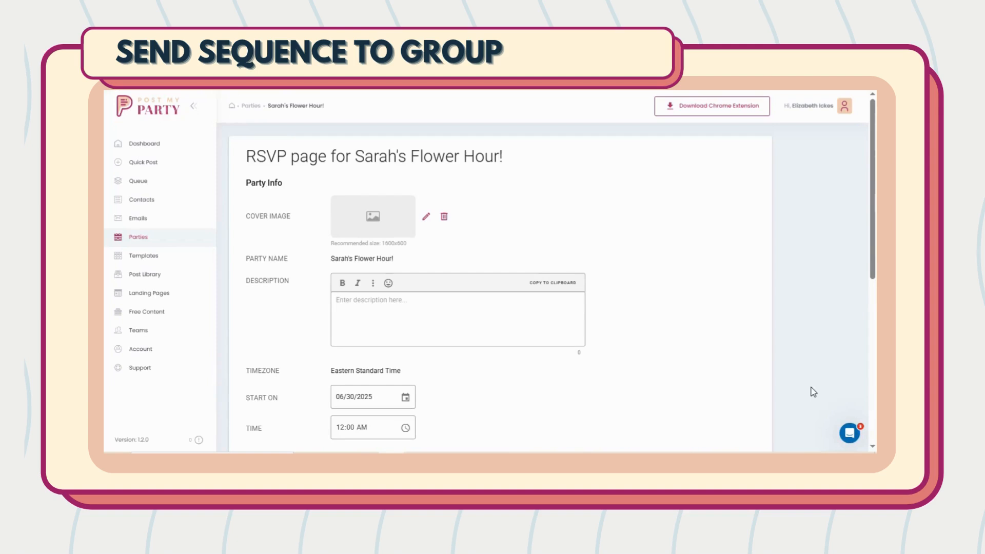
drag(870, 275, 832, 419)
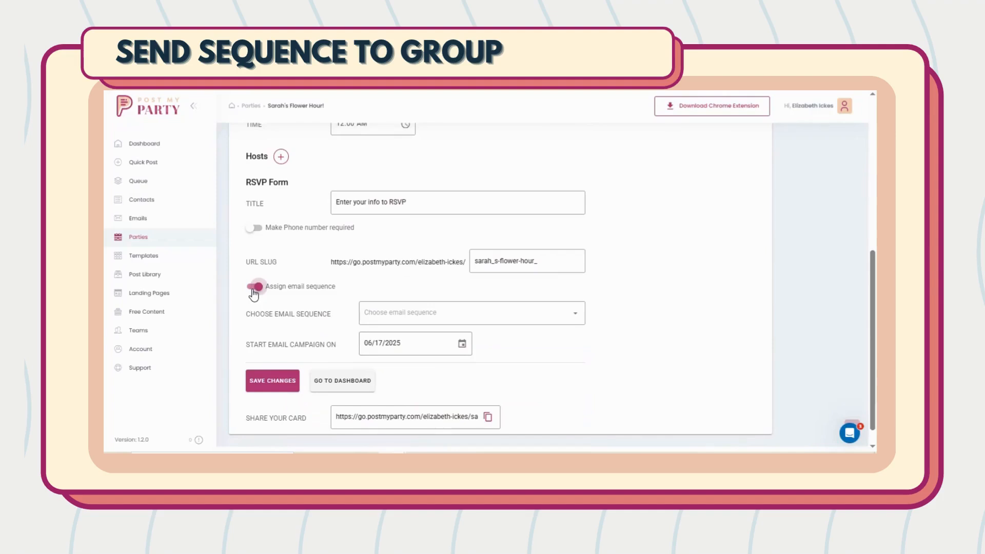
click(438, 314)
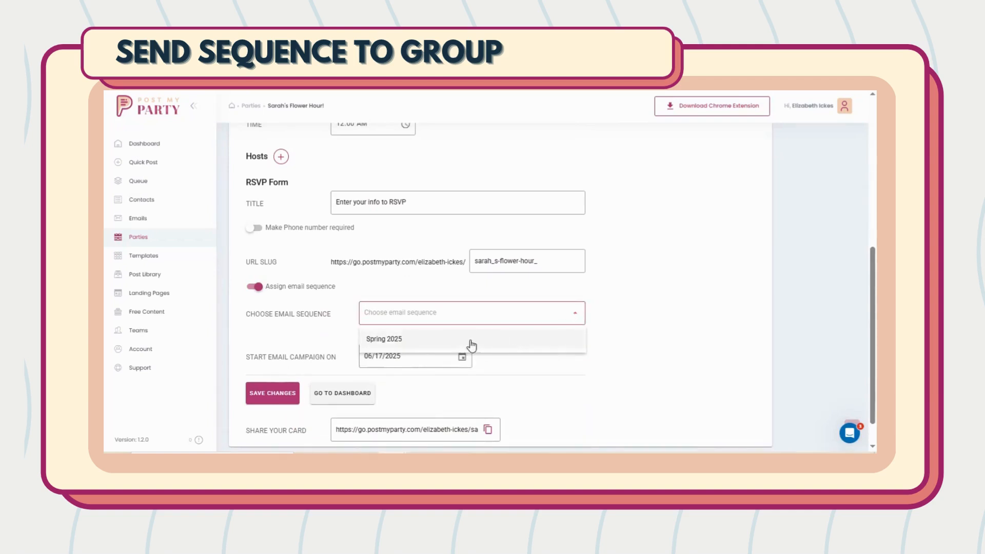
click(417, 344)
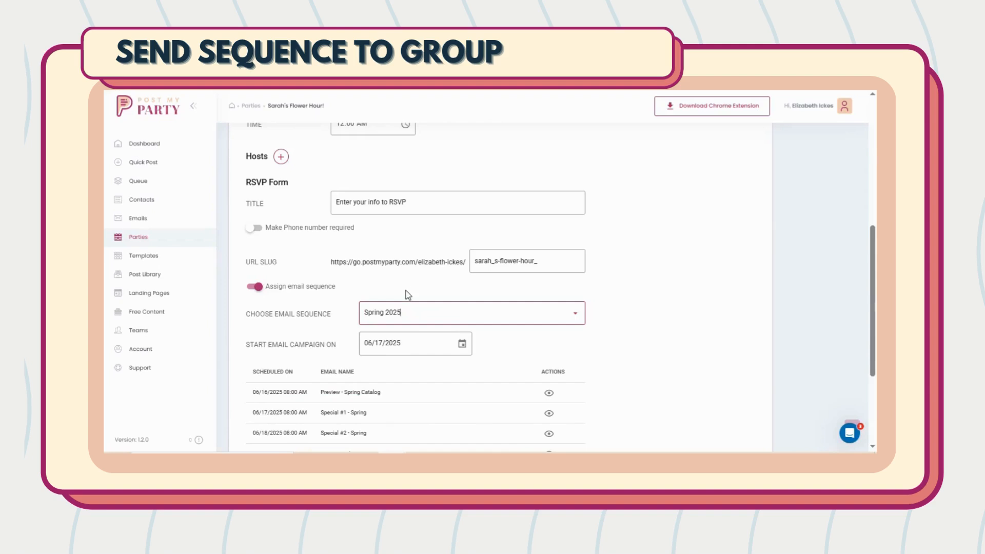
- Set the party's email campaign start date to 06/30/2025 and save the RSVP page changes
scroll(408, 293, down, 2)
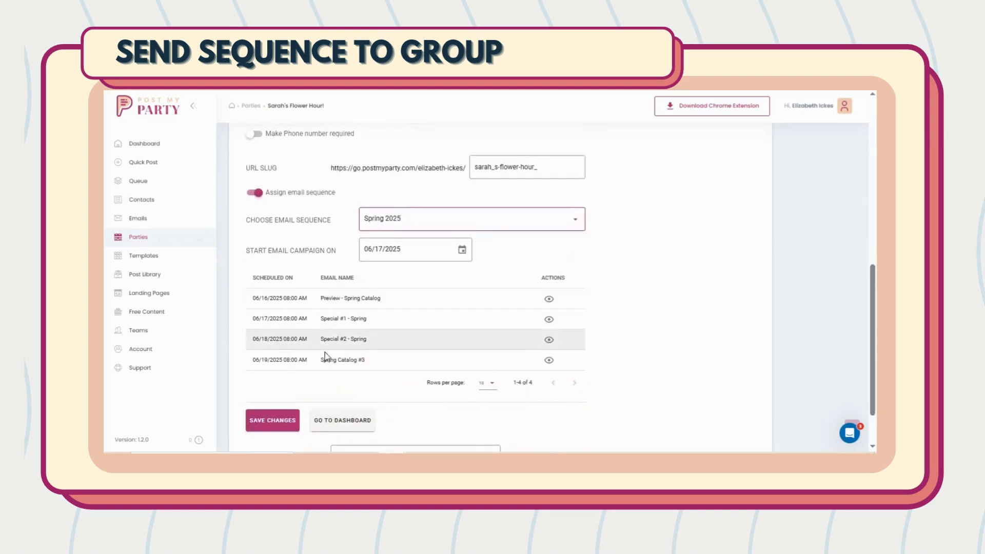
click(462, 250)
click(389, 355)
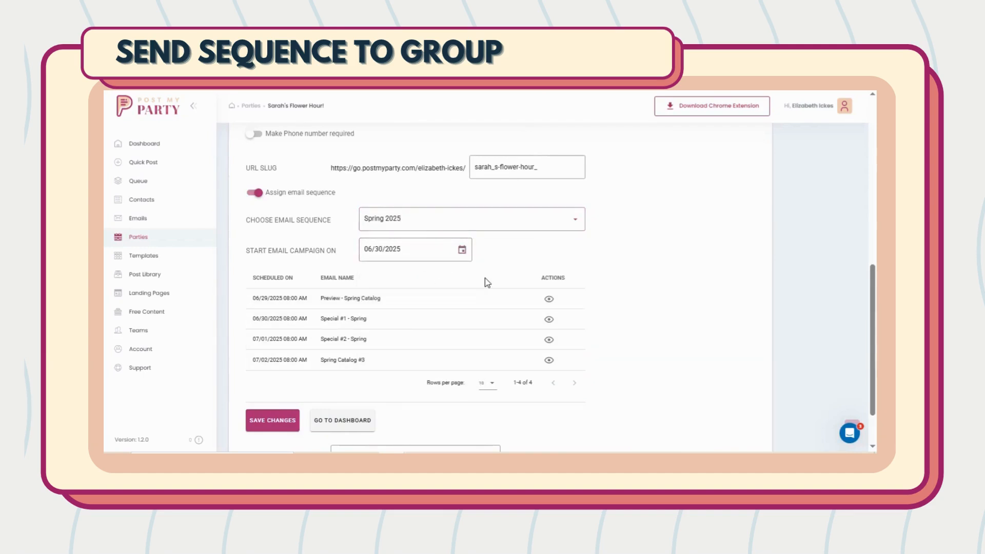
scroll(486, 282, down, 2)
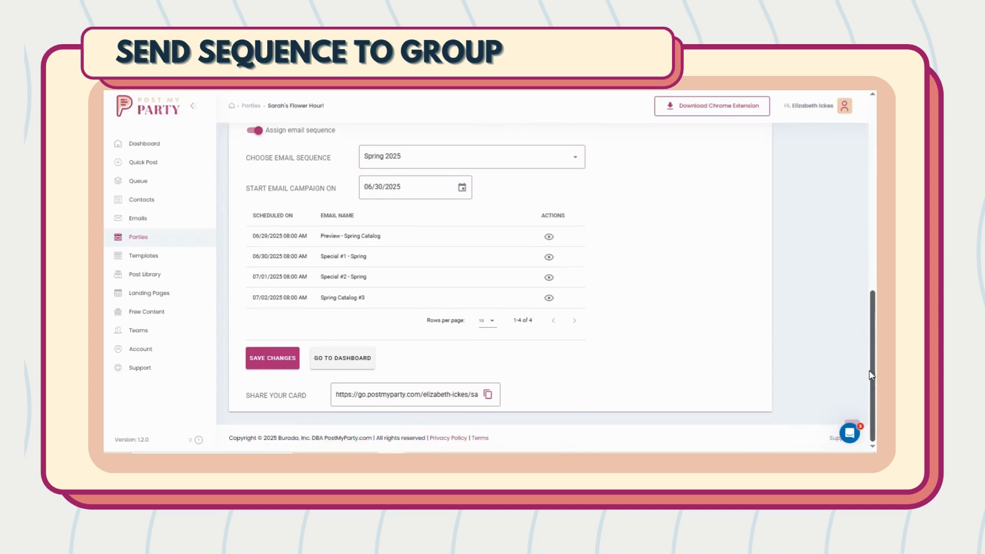
click(273, 357)
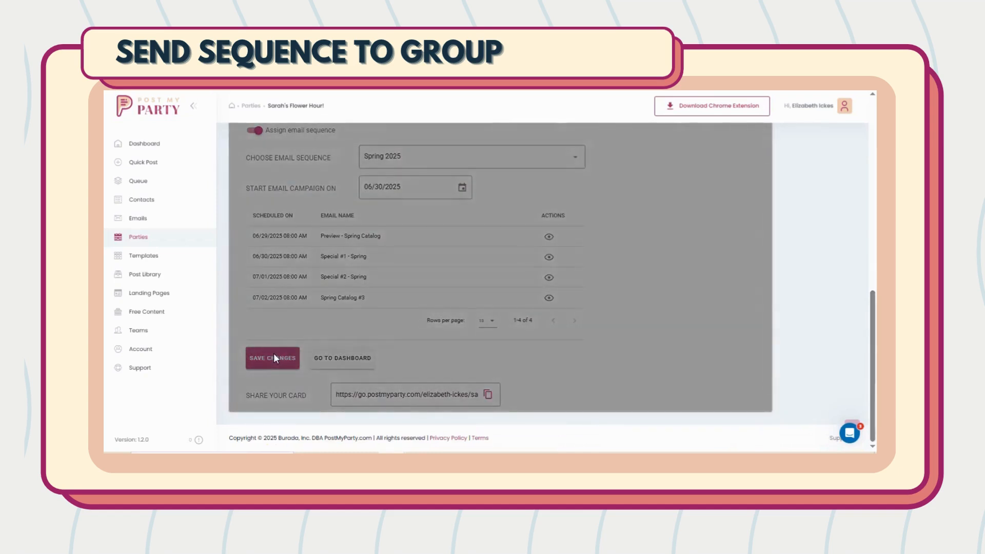